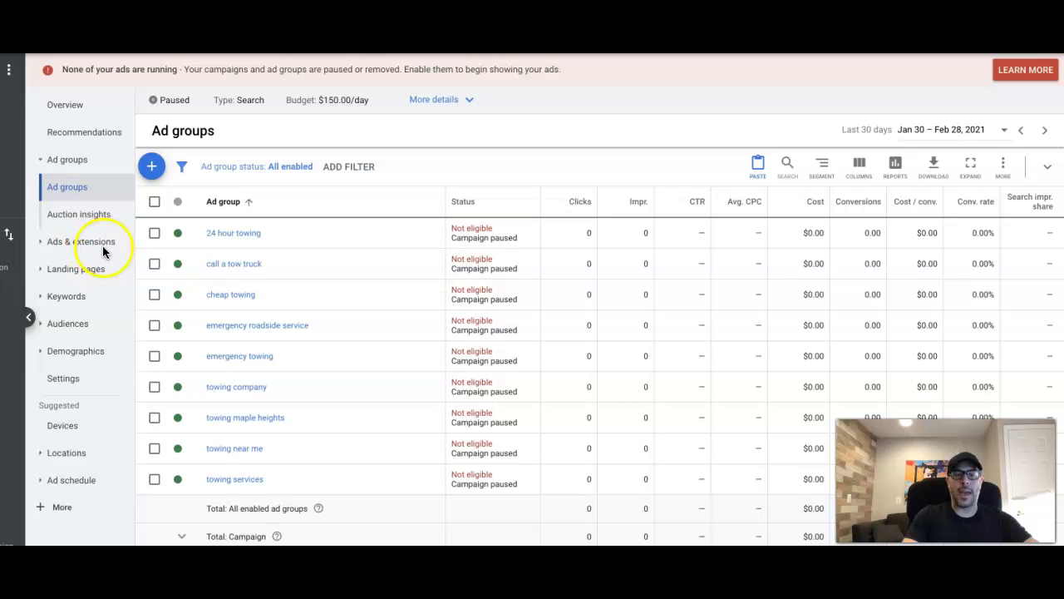
# - Open the negative keywords of the Towing Services (Call Only) campaign and bring up the form for adding new ones
pyautogui.click(72, 299)
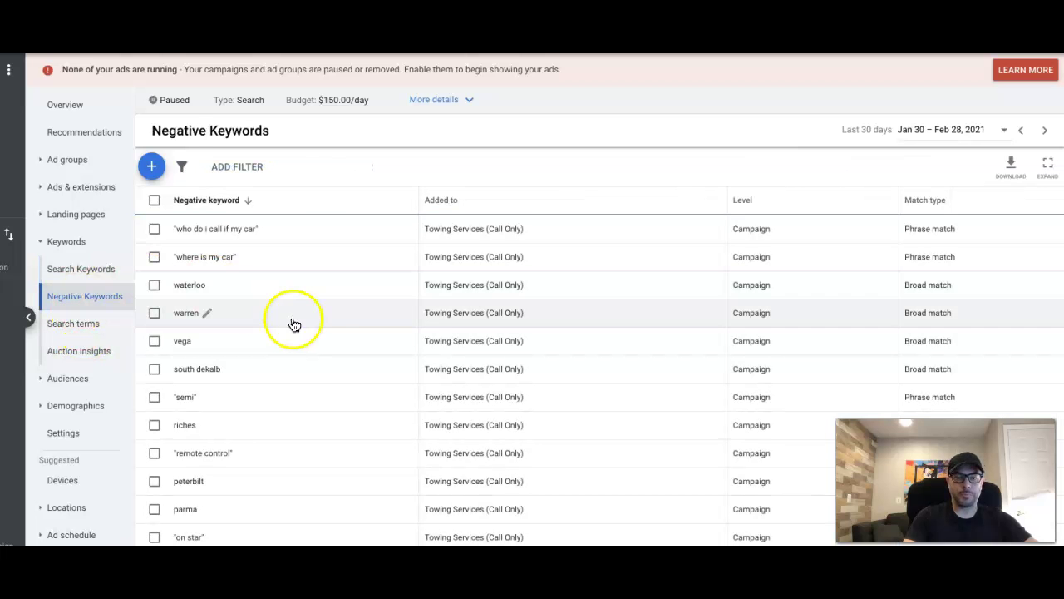
pyautogui.click(151, 166)
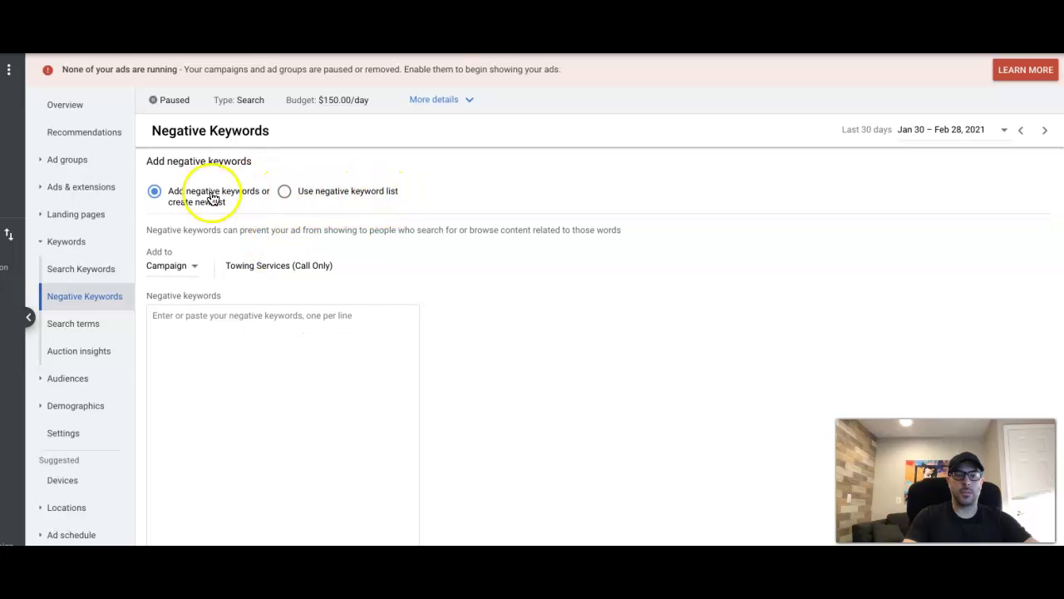
pyautogui.scroll(-2, 325, 226)
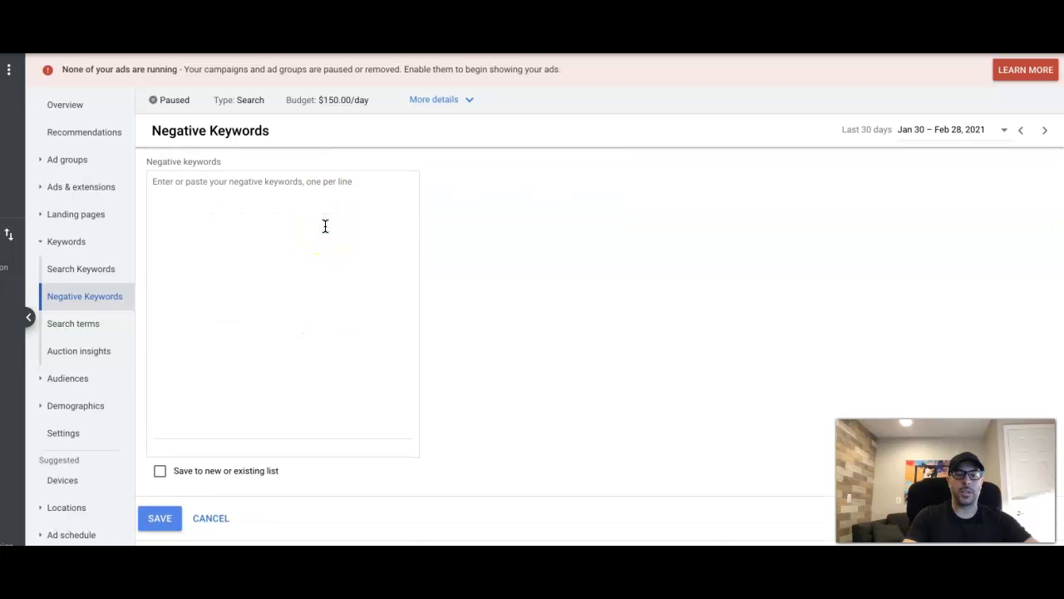
pyautogui.scroll(1, 325, 227)
pyautogui.scroll(1, 325, 226)
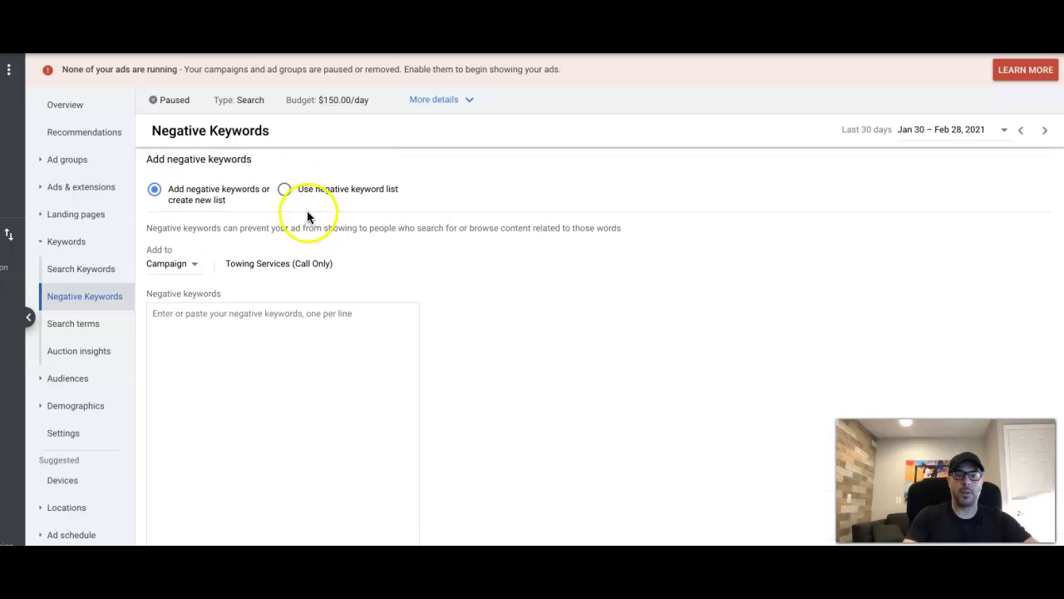
pyautogui.click(286, 190)
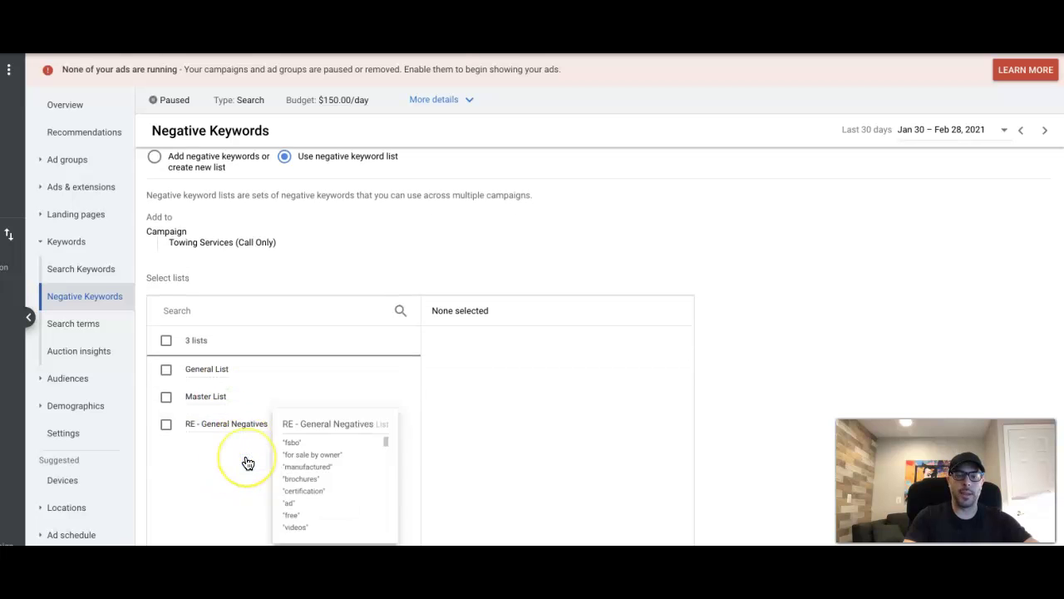
pyautogui.scroll(-1, 246, 463)
pyautogui.moveTo(190, 363)
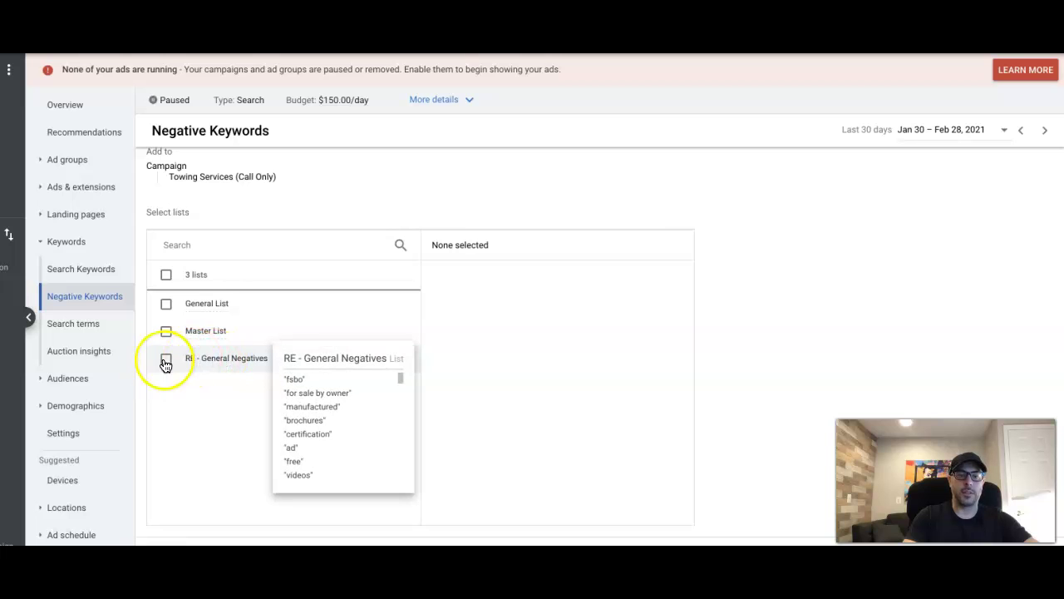
pyautogui.moveTo(212, 332)
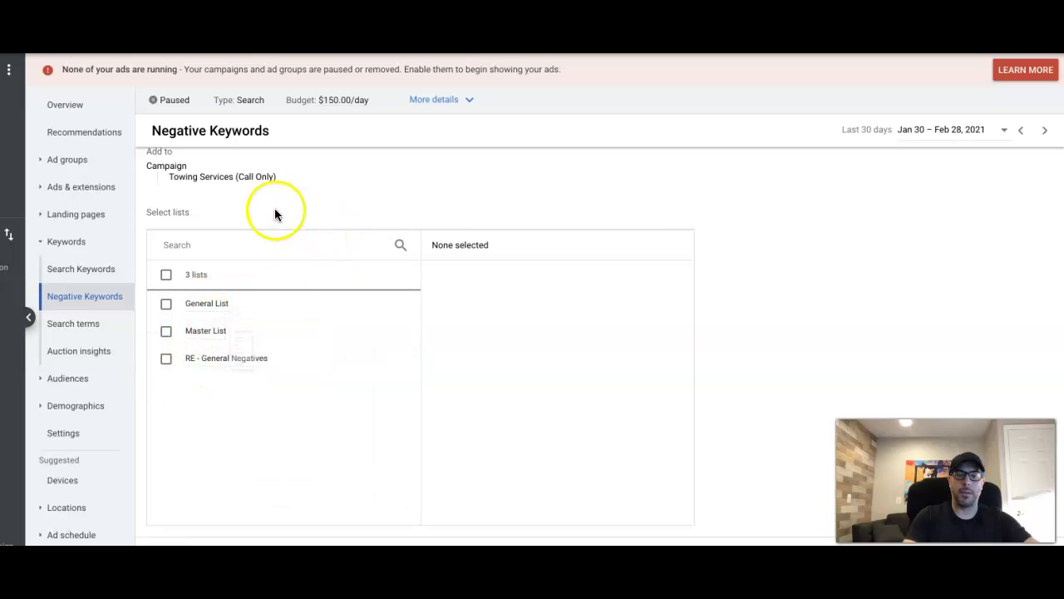
pyautogui.scroll(-1, 275, 214)
pyautogui.click(166, 281)
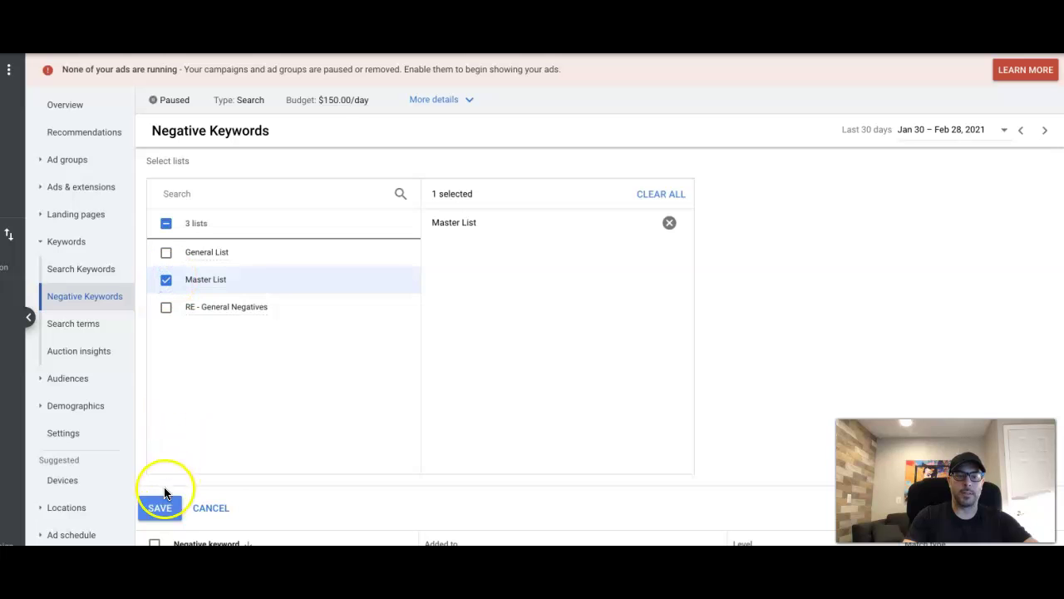
pyautogui.click(212, 508)
pyautogui.scroll(4, 319, 287)
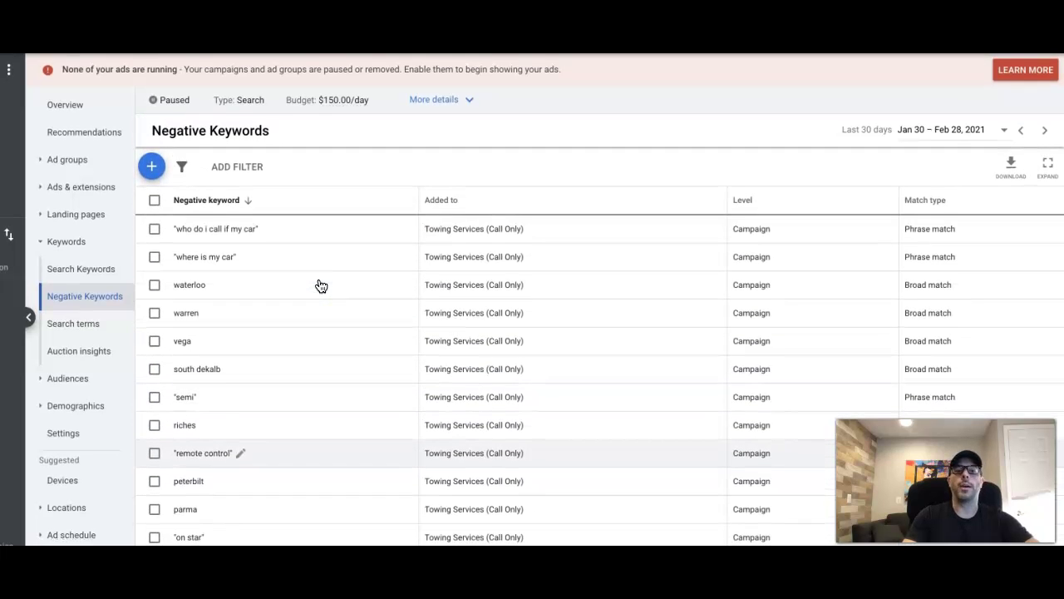
# - Start adding negative keywords to the campaign again, using the option to enter them or create a new list
pyautogui.click(165, 178)
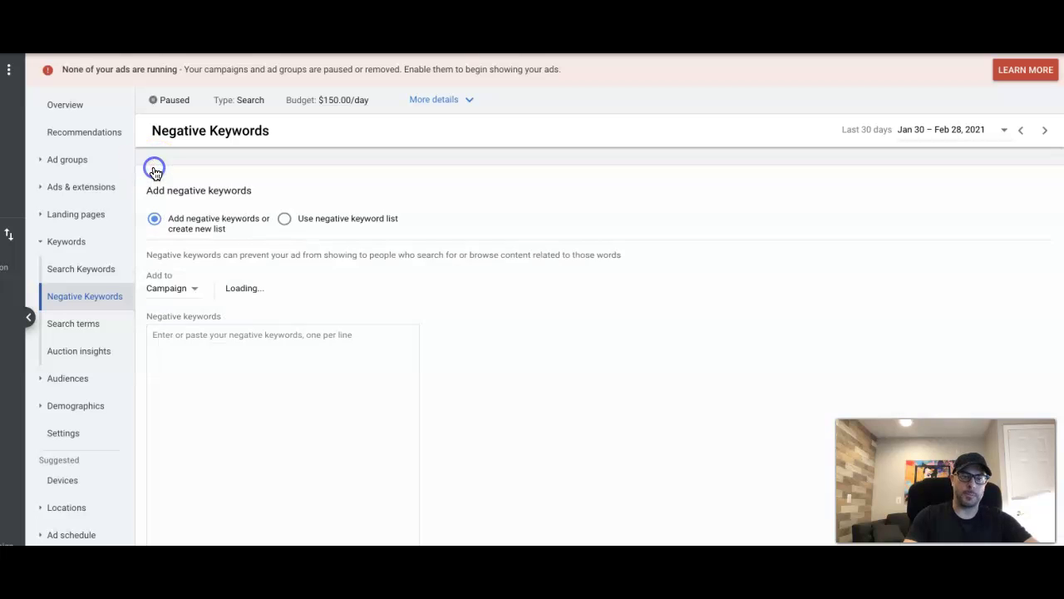
pyautogui.scroll(-1, 324, 269)
pyautogui.scroll(-1, 324, 262)
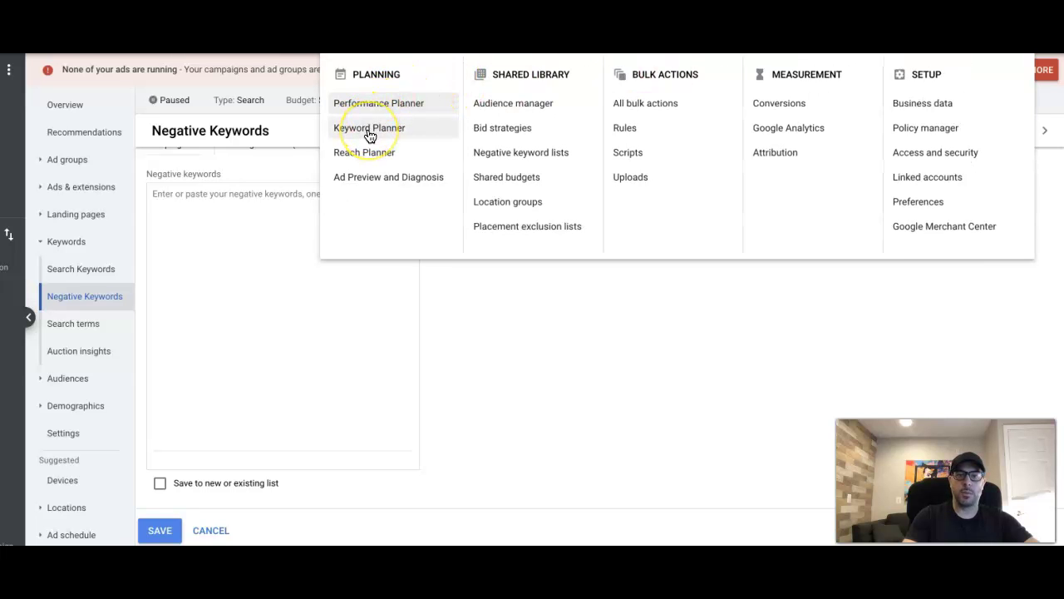
# - Open Keyword Planner and get new keyword ideas for "towing services" and "tow truck near me"
pyautogui.click(250, 176)
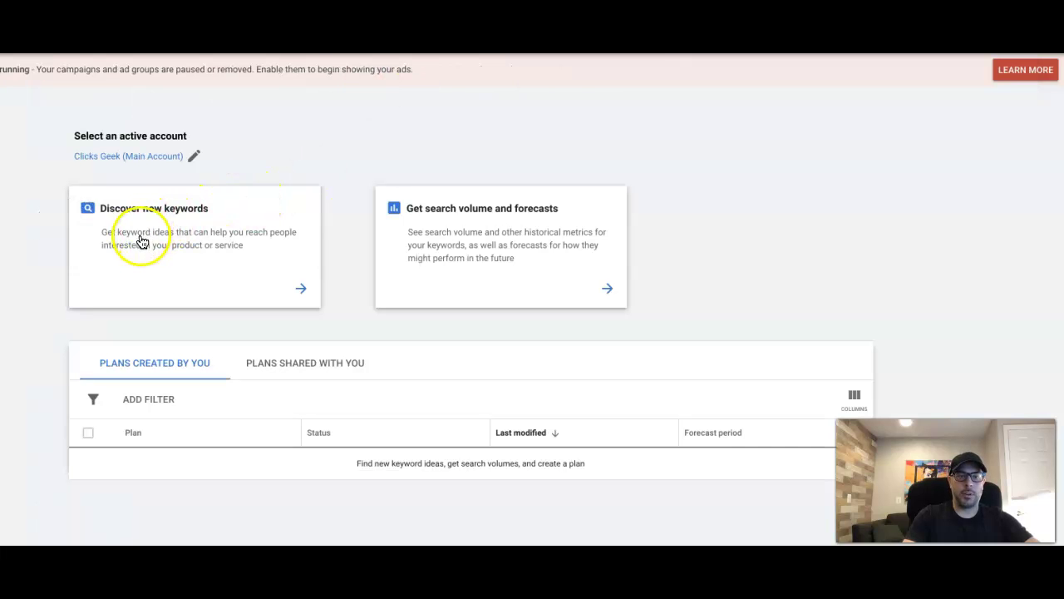
pyautogui.click(142, 244)
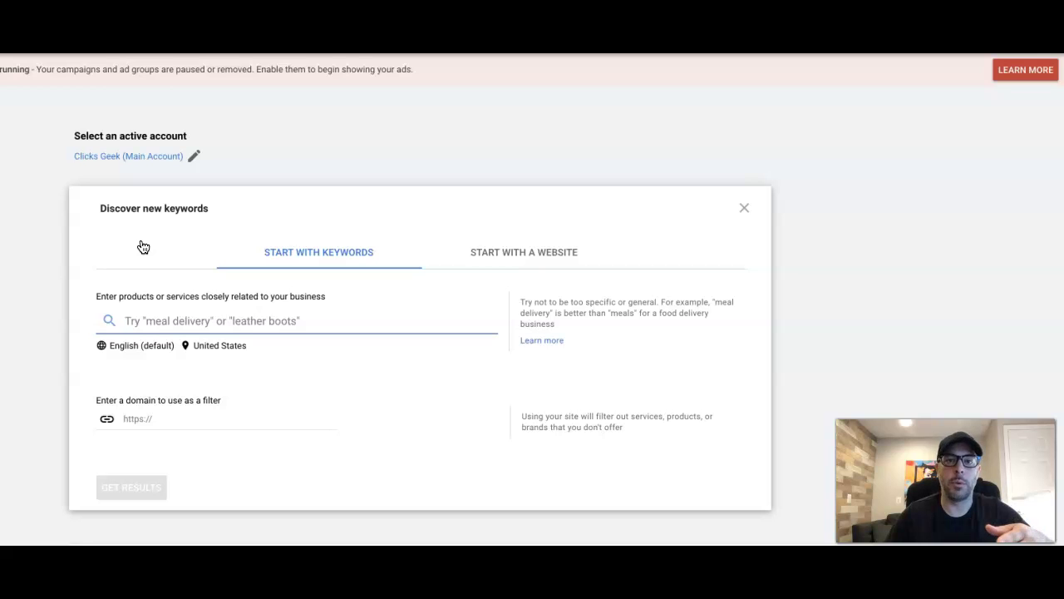
pyautogui.write('towing services')
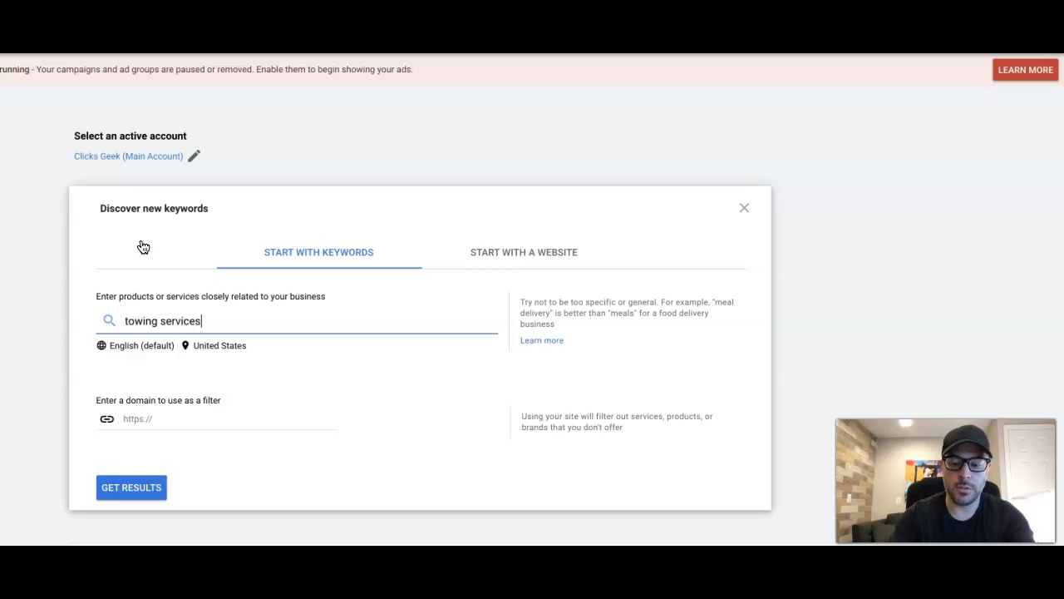
pyautogui.press('Return')
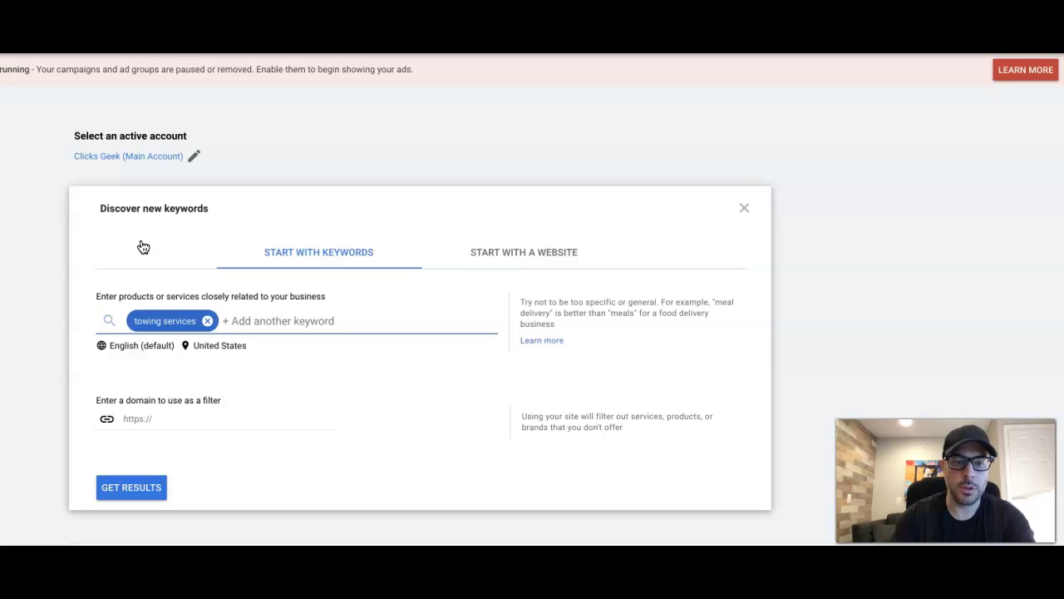
pyautogui.write('tow truck nea')
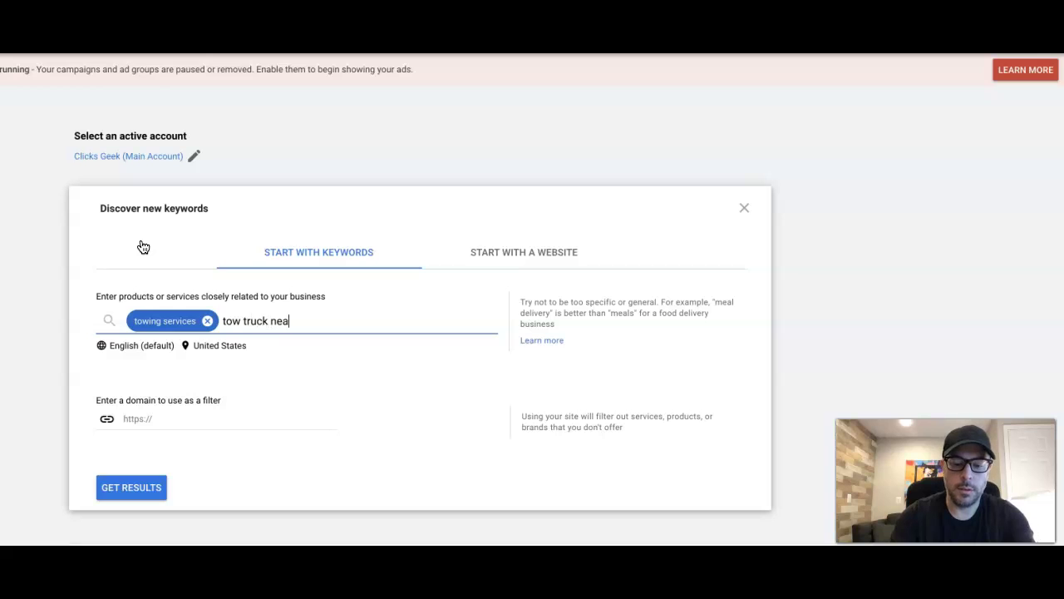
pyautogui.write('r me')
pyautogui.press('Return')
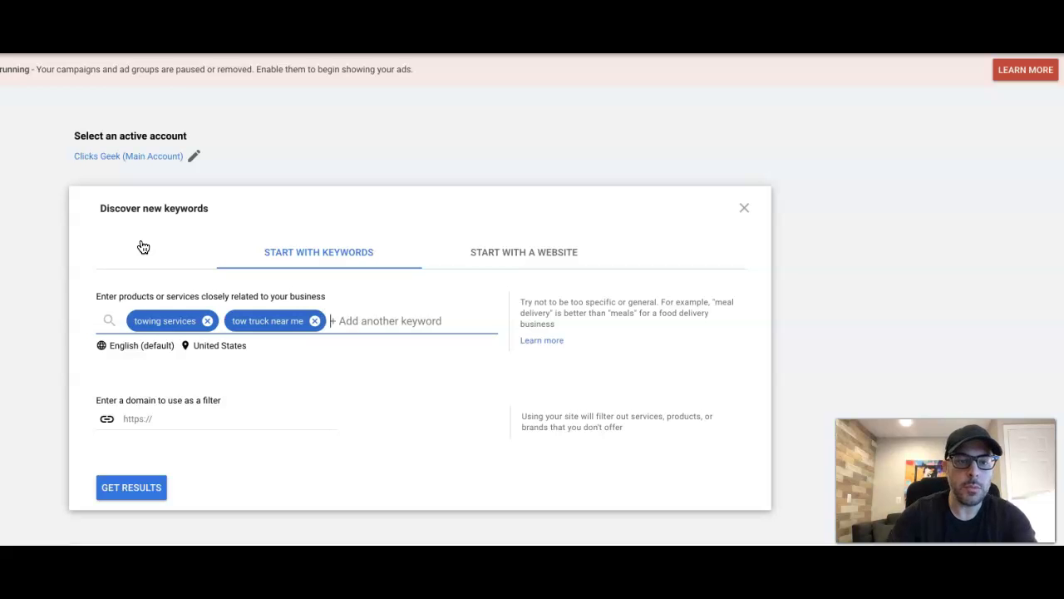
pyautogui.click(281, 267)
pyautogui.click(133, 494)
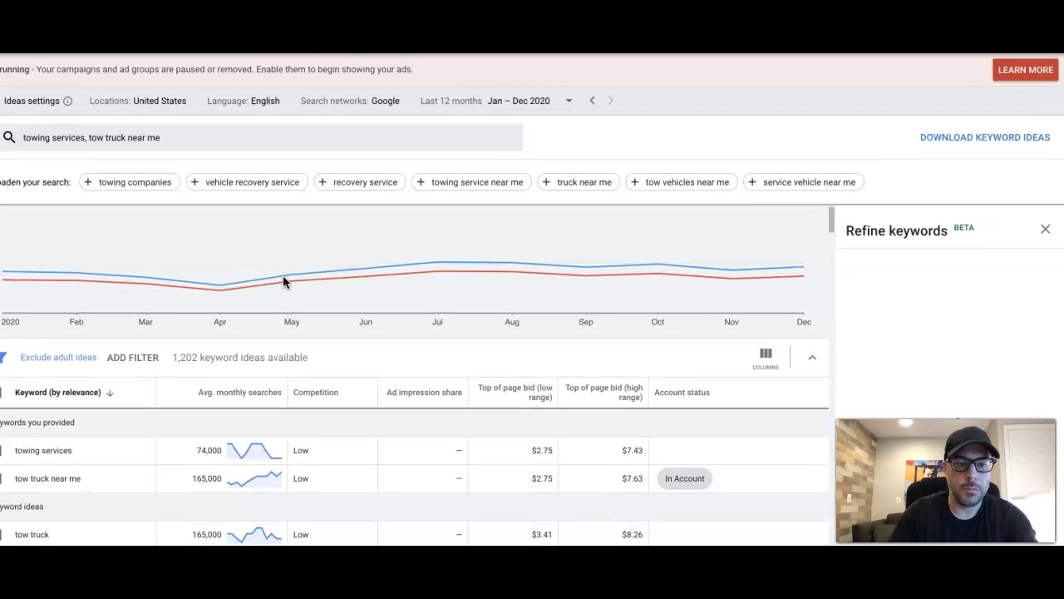
# - Examine the keyword ideas for irrelevant search terms and go to the last page of results
pyautogui.scroll(-2, 282, 280)
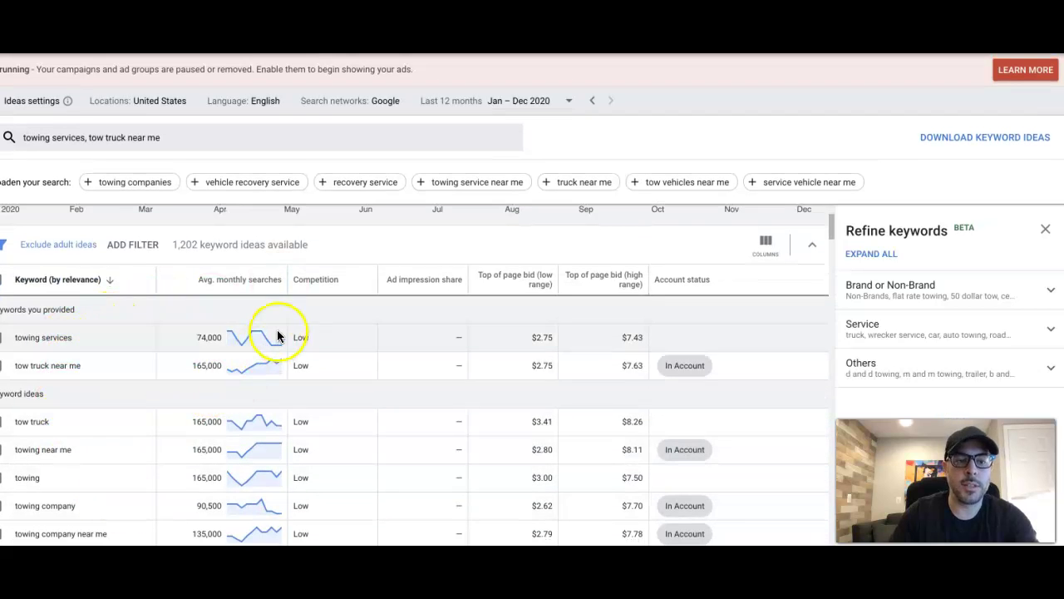
pyautogui.scroll(1, 277, 336)
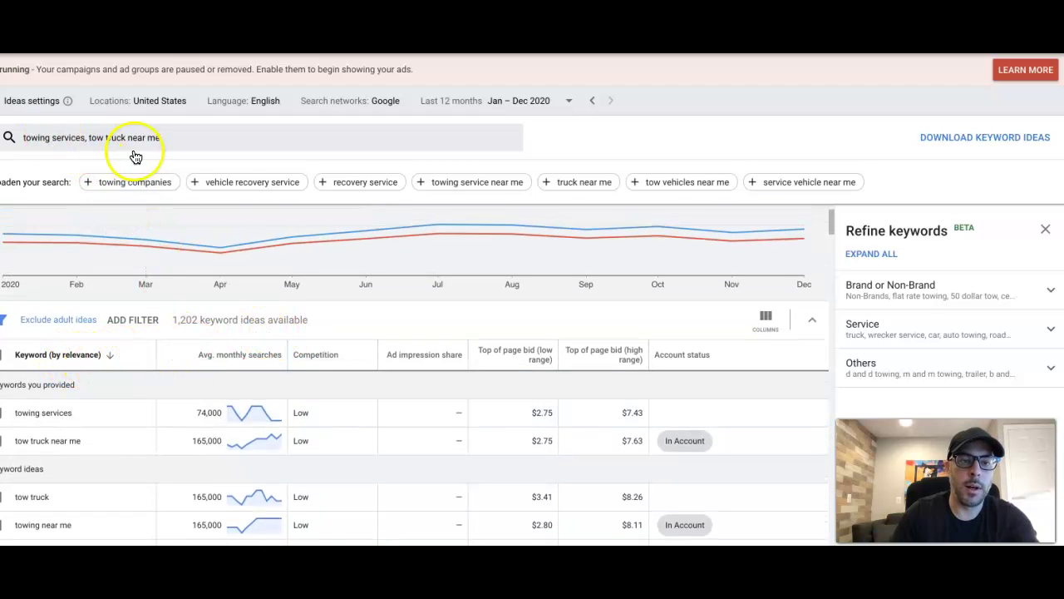
pyautogui.scroll(-15, 235, 337)
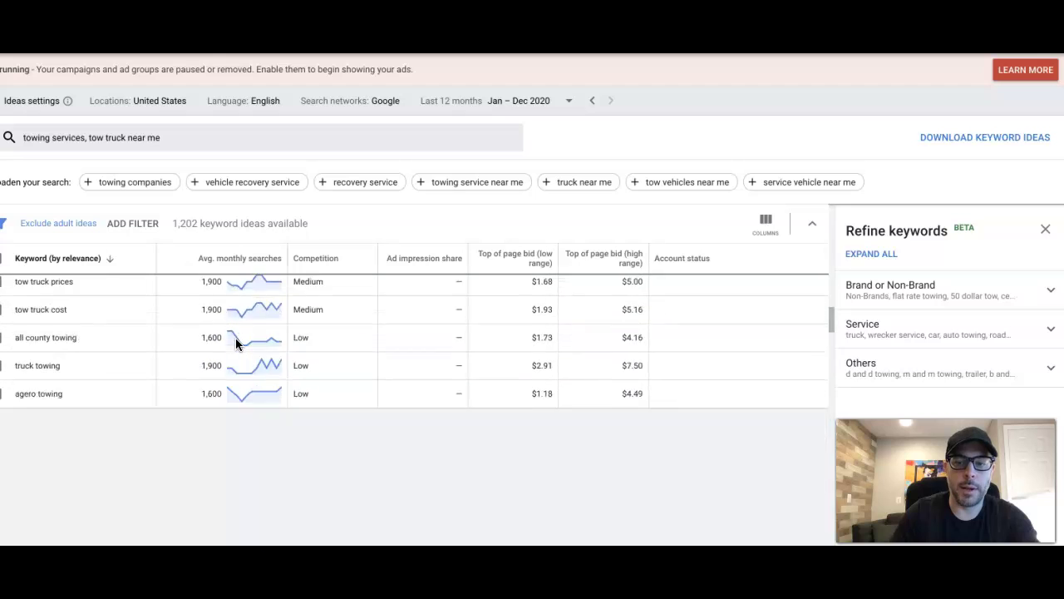
pyautogui.scroll(-10, 235, 338)
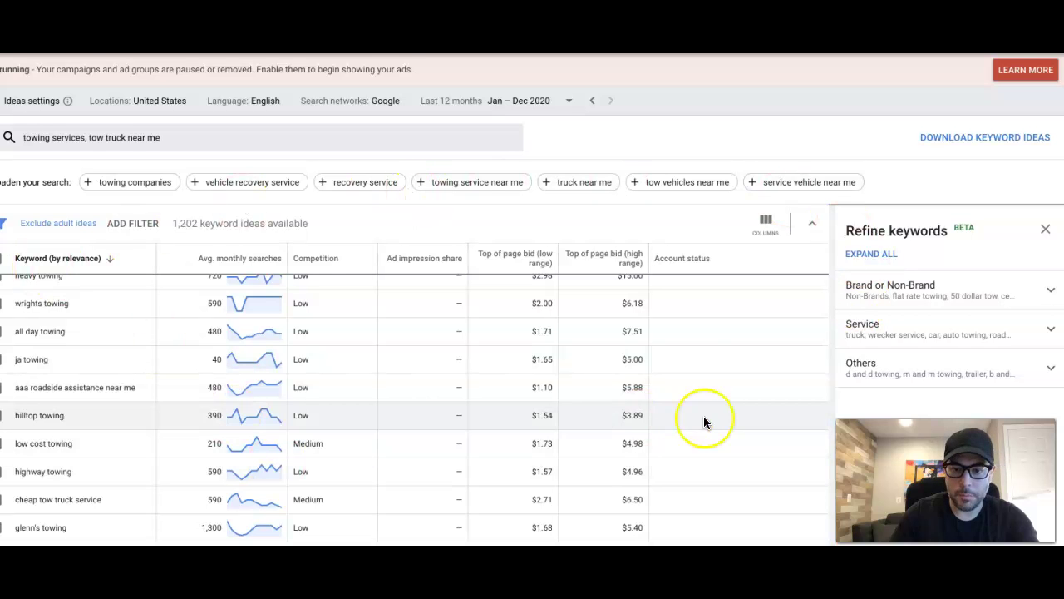
pyautogui.scroll(-1, 703, 416)
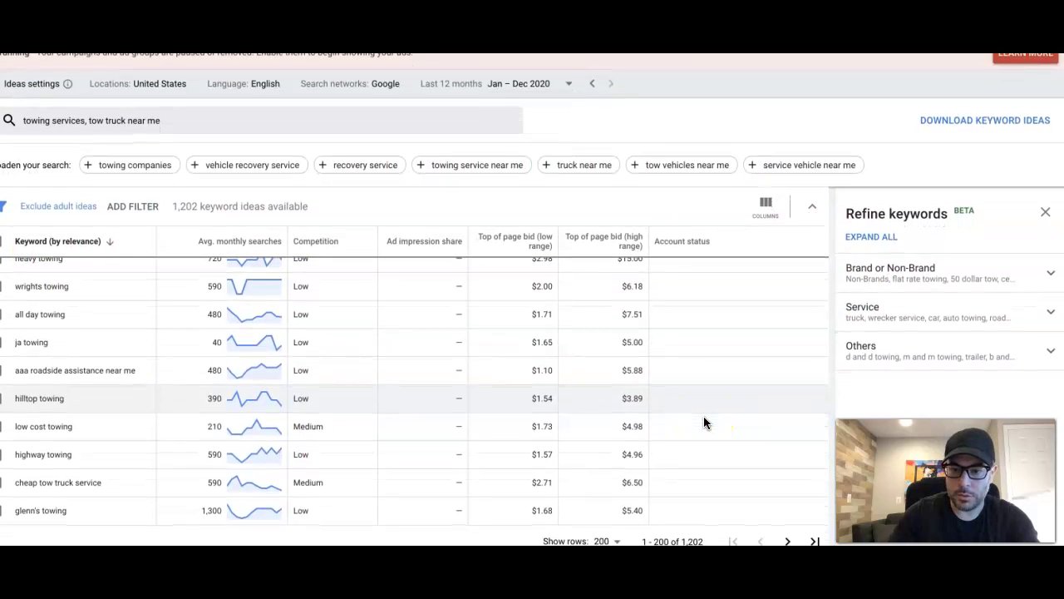
pyautogui.scroll(1, 703, 419)
pyautogui.scroll(-1, 738, 461)
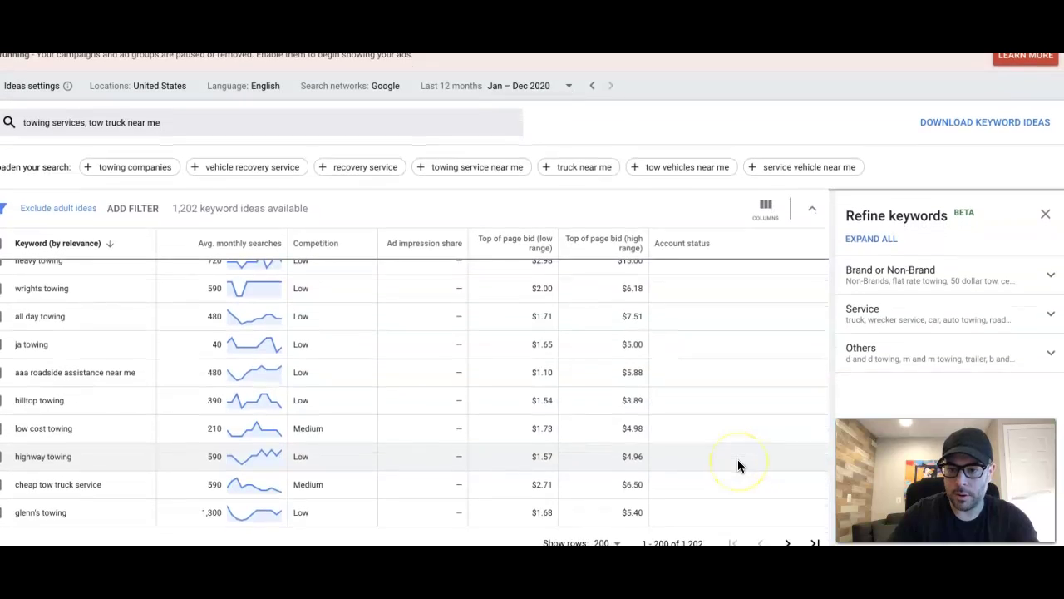
pyautogui.scroll(1, 737, 459)
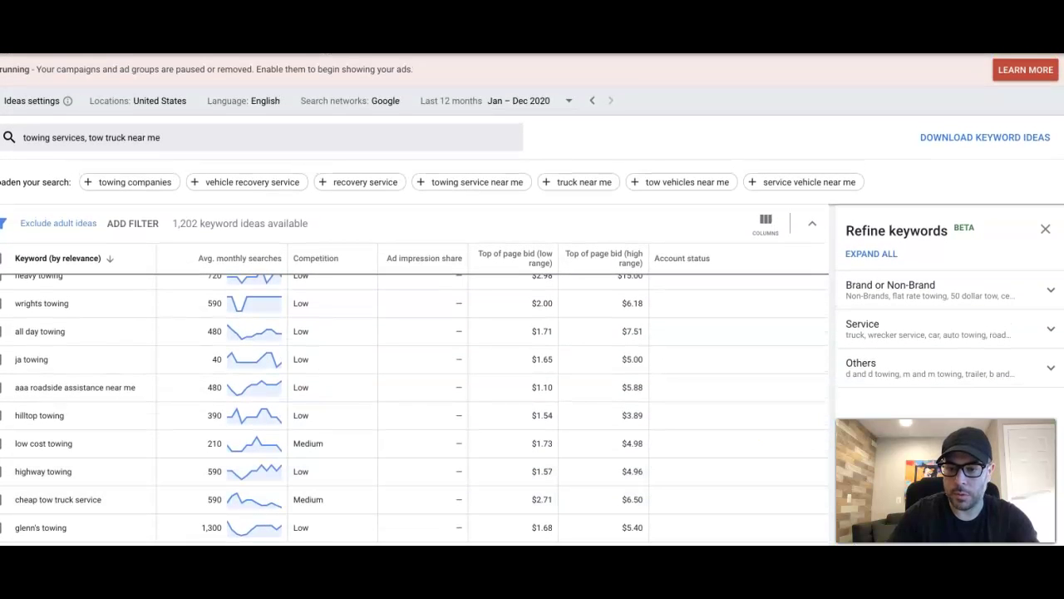
pyautogui.click(804, 527)
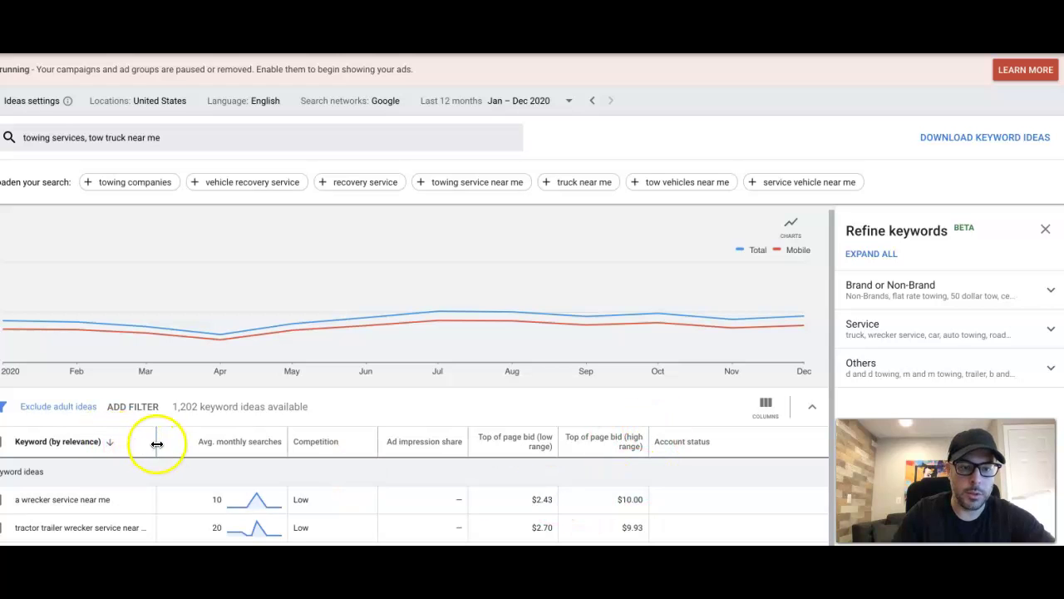
# - Widen the keyword column, and copy "wrecker" from "a wrecker service near me" into the campaign's negative keywords
pyautogui.moveTo(156, 444); pyautogui.dragTo(197, 444)
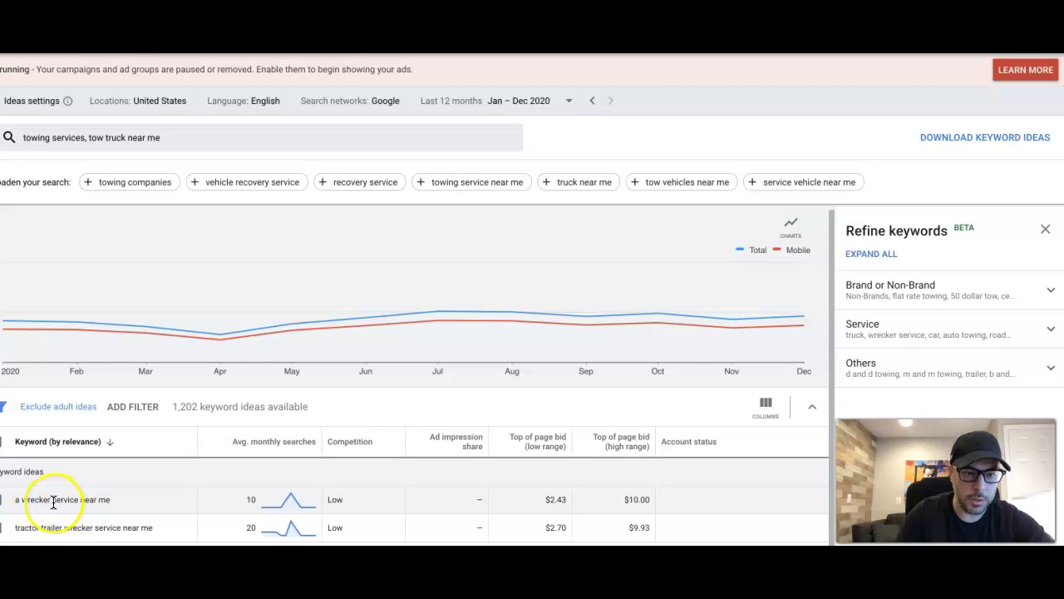
pyautogui.moveTo(51, 503); pyautogui.dragTo(18, 500)
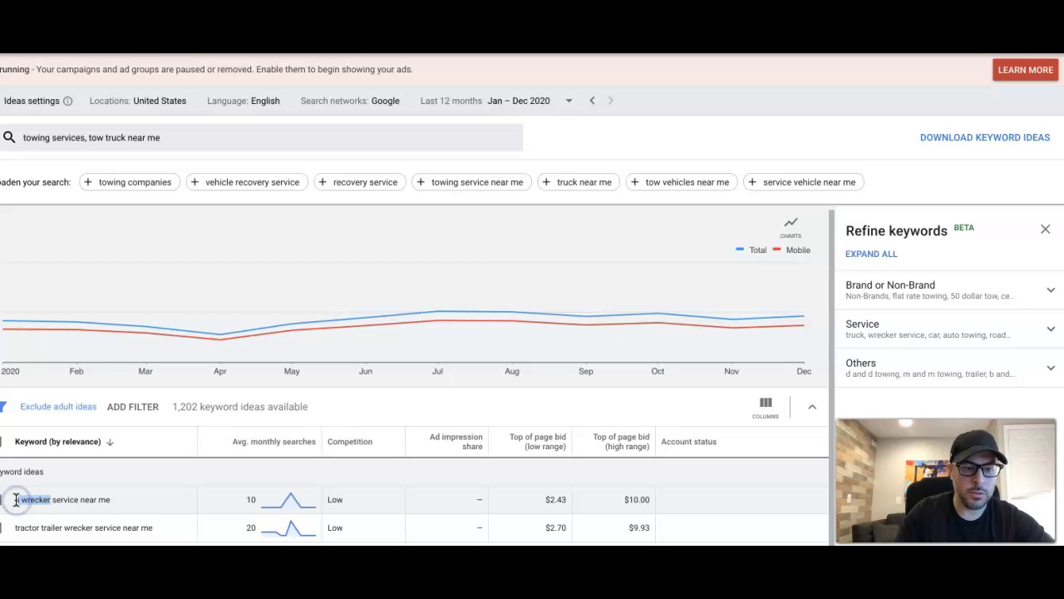
pyautogui.click(18, 500)
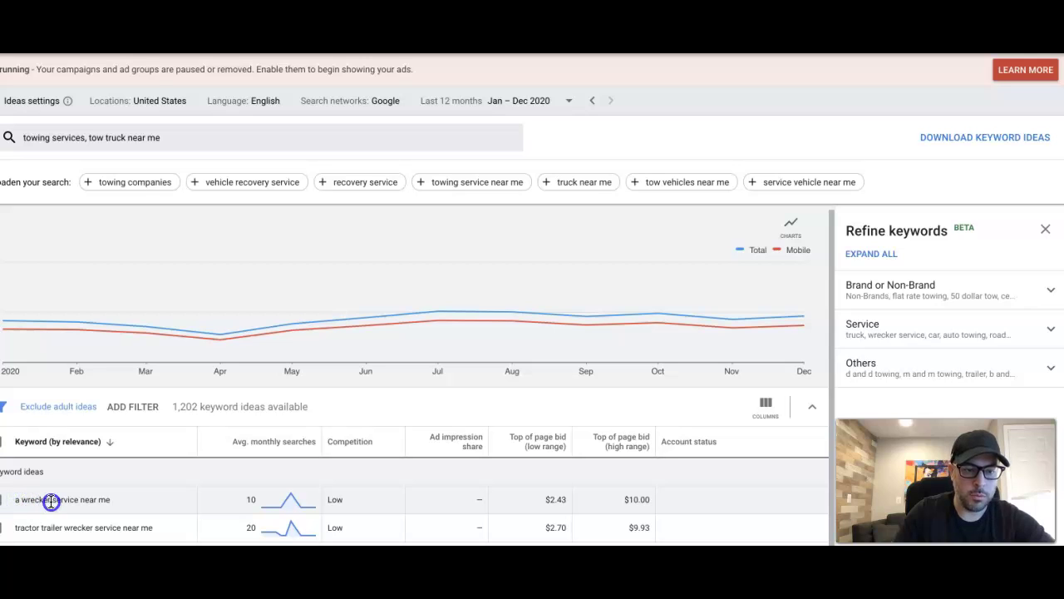
pyautogui.moveTo(51, 501); pyautogui.dragTo(25, 498)
pyautogui.hotkey('ctrl', 'c')
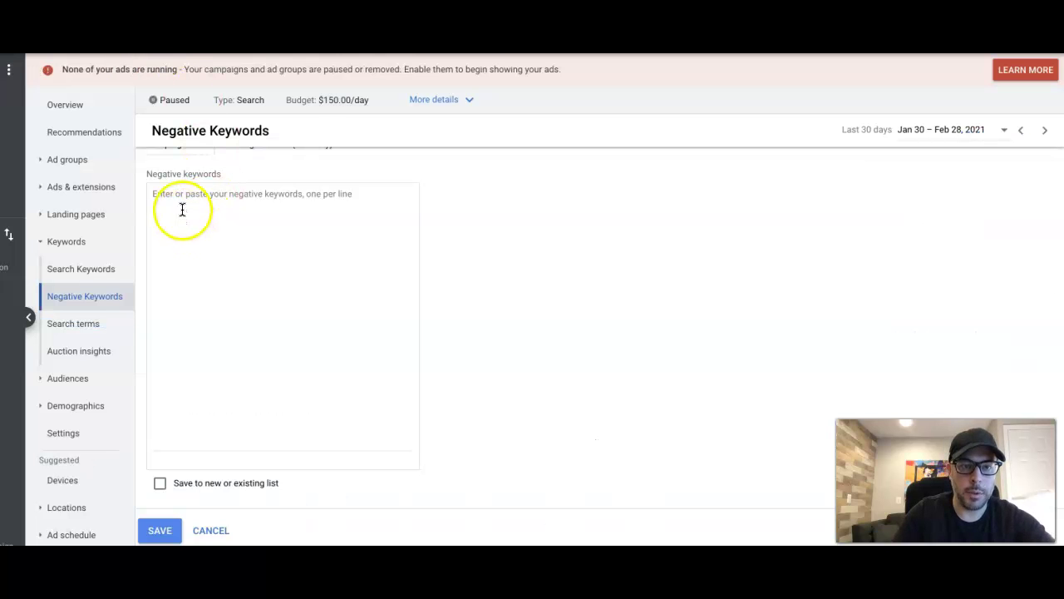
pyautogui.click(181, 207)
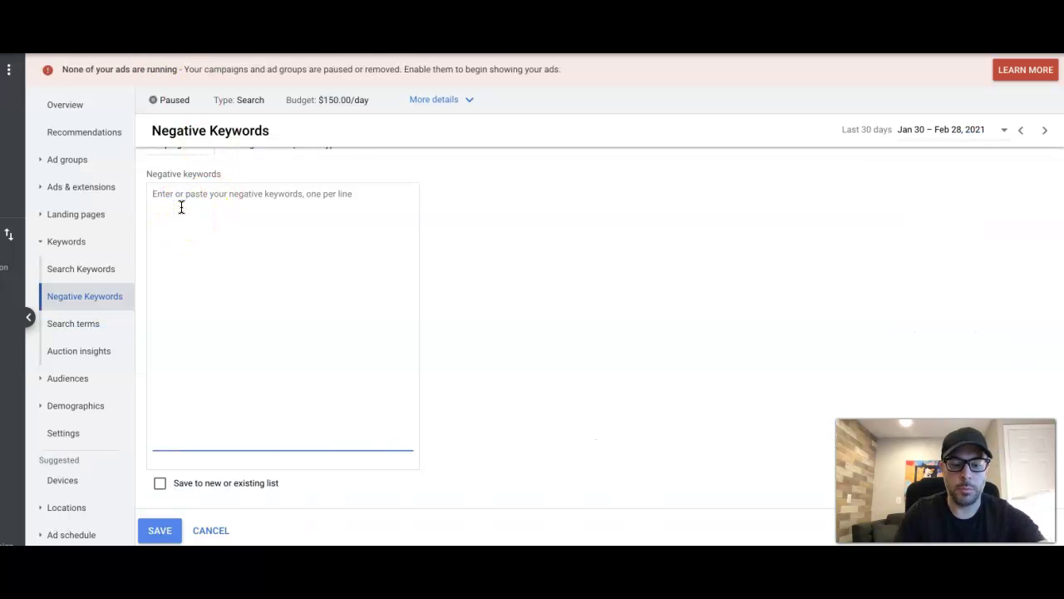
pyautogui.hotkey('ctrl', 'v')
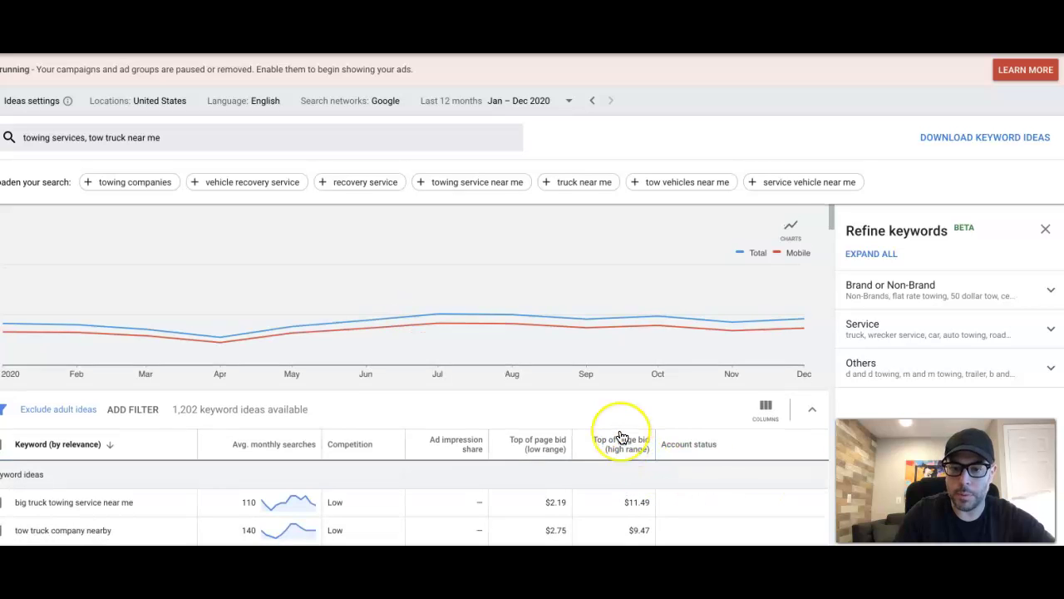
# - Copy "aaa" from the keyword idea "tow truck aaa near me" into the campaign's negative keywords
pyautogui.scroll(-3, 619, 435)
pyautogui.scroll(-15, 622, 437)
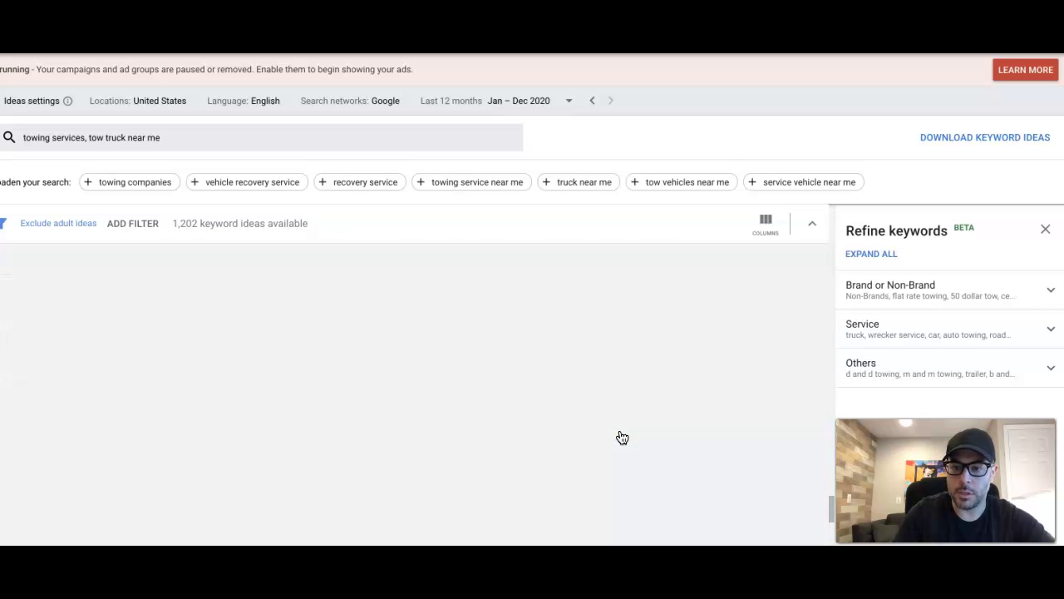
pyautogui.scroll(-5, 622, 437)
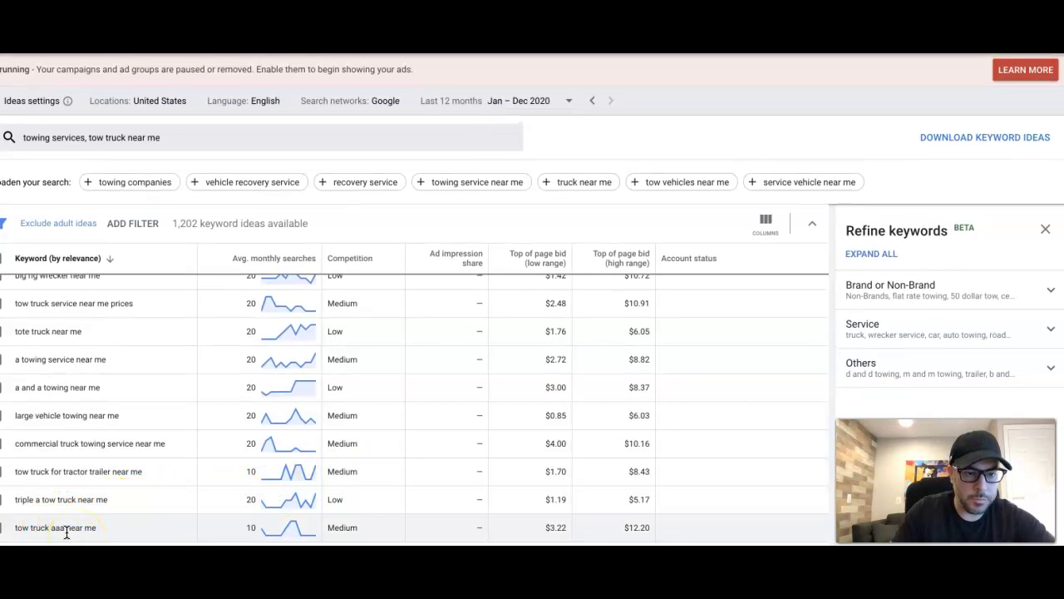
pyautogui.moveTo(64, 529); pyautogui.dragTo(50, 529)
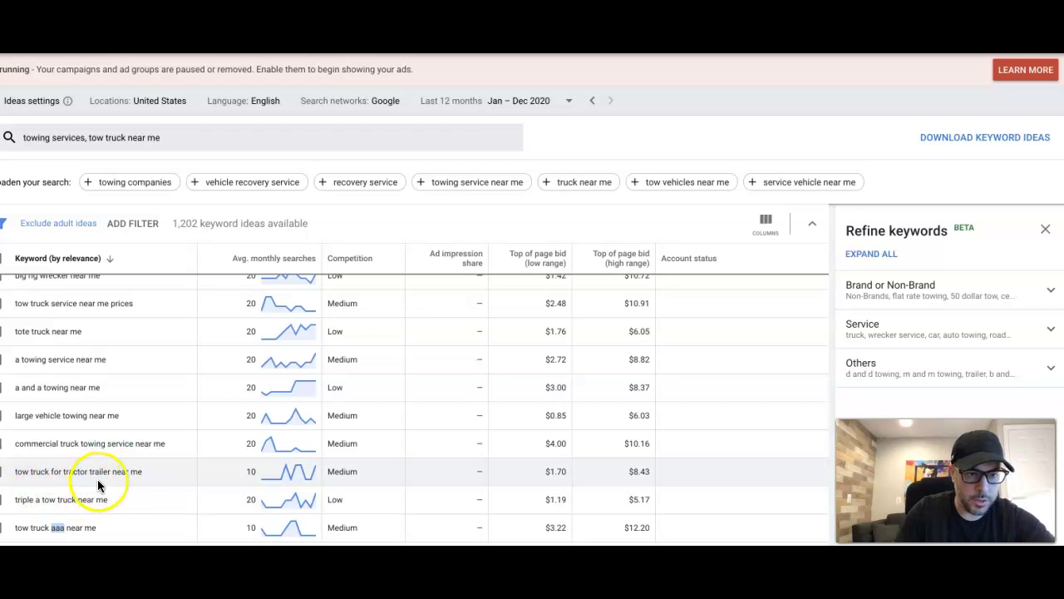
# - Examine the keyword ideas listed above "tow truck aaa near me" for more irrelevant search terms
pyautogui.scroll(3, 80, 421)
pyautogui.scroll(1, 80, 424)
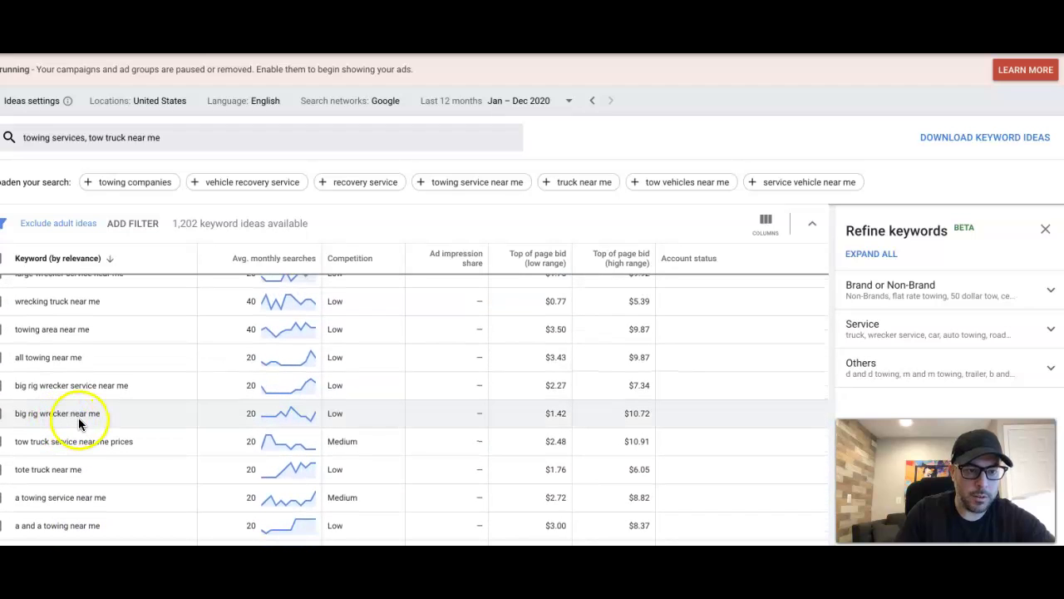
pyautogui.scroll(1, 56, 413)
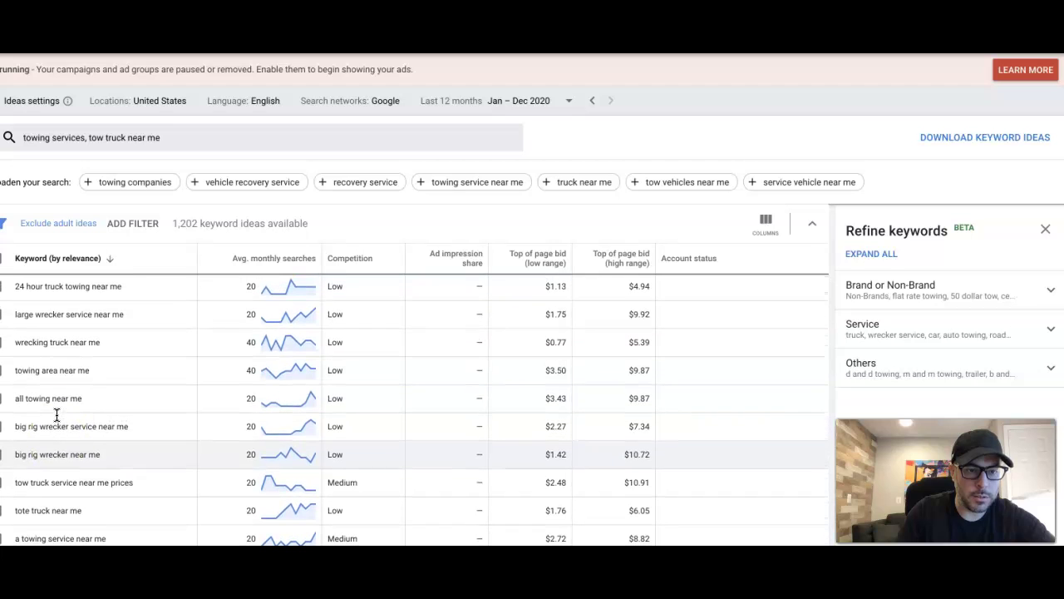
pyautogui.click(70, 422)
pyautogui.scroll(3, 96, 407)
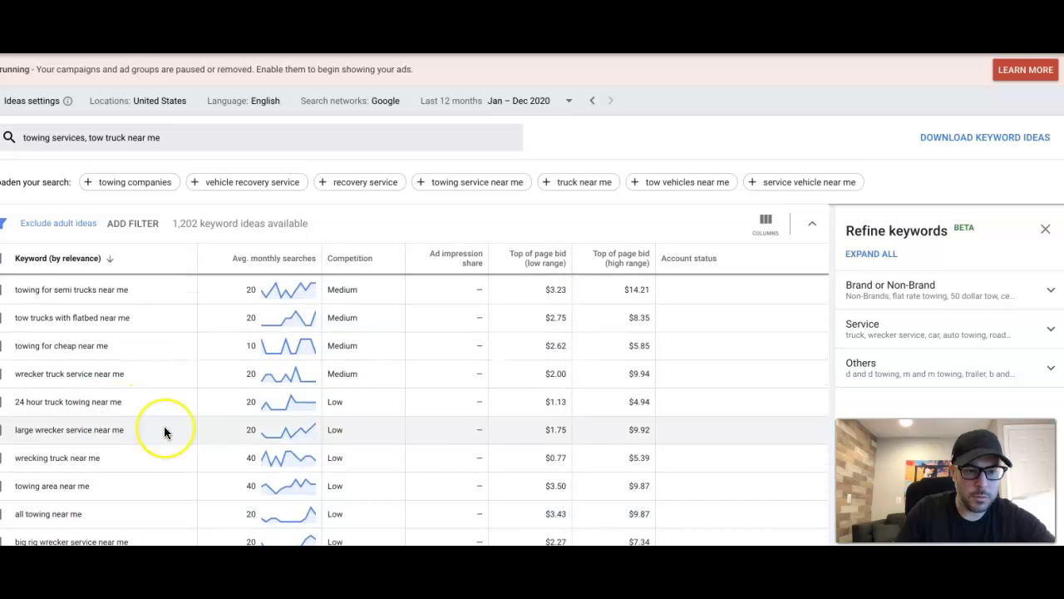
pyautogui.scroll(2, 164, 429)
pyautogui.scroll(2, 164, 430)
pyautogui.click(181, 433)
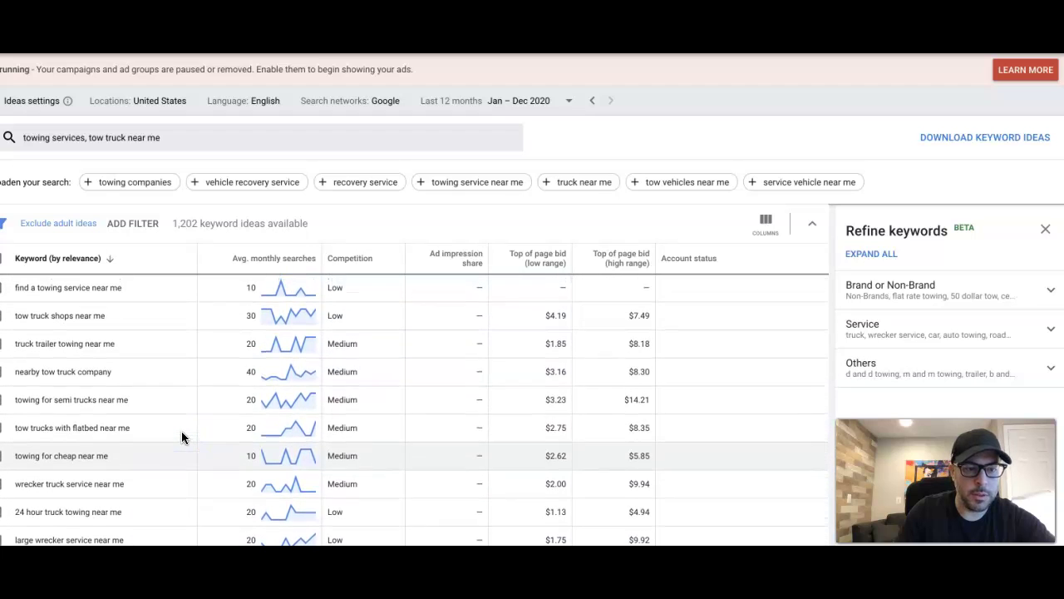
pyautogui.scroll(1, 182, 438)
pyautogui.scroll(1, 181, 439)
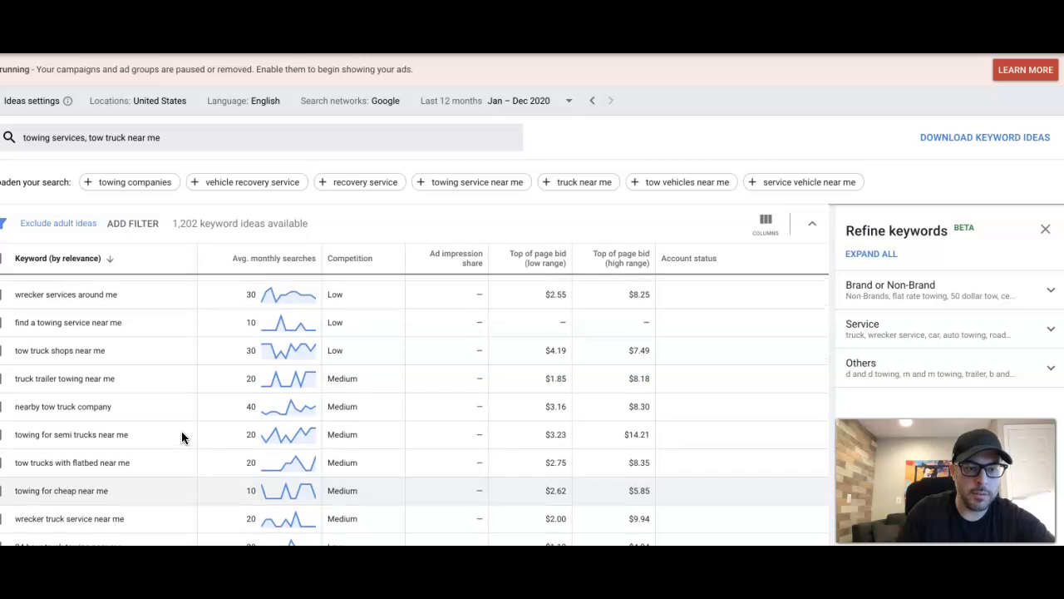
pyautogui.click(145, 431)
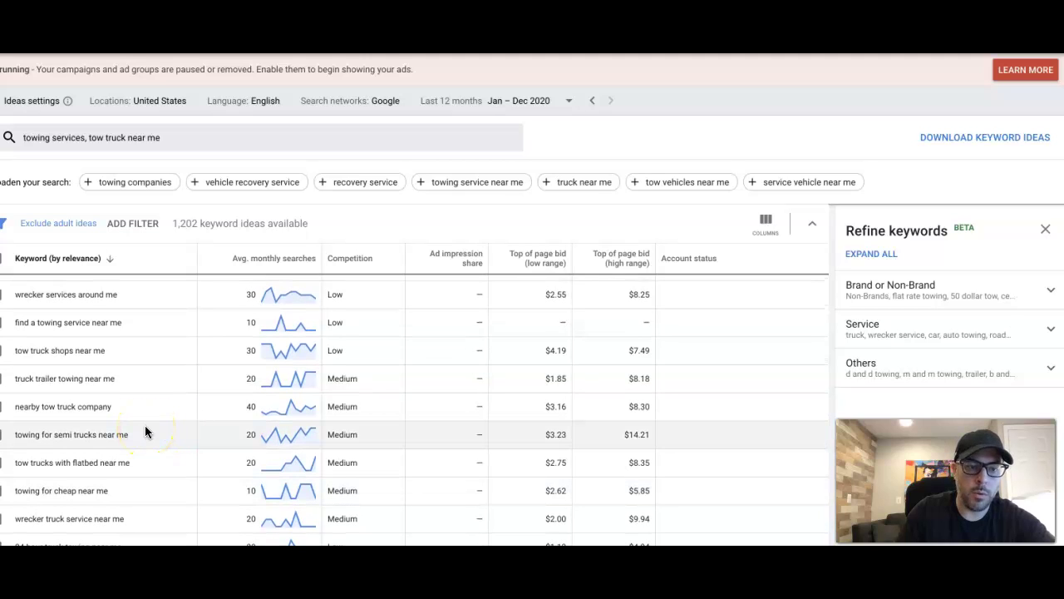
# - Add "cheapest", taken from "the cheapest towing company near me", and "cheap" to the campaign's negative keywords
pyautogui.scroll(2, 145, 432)
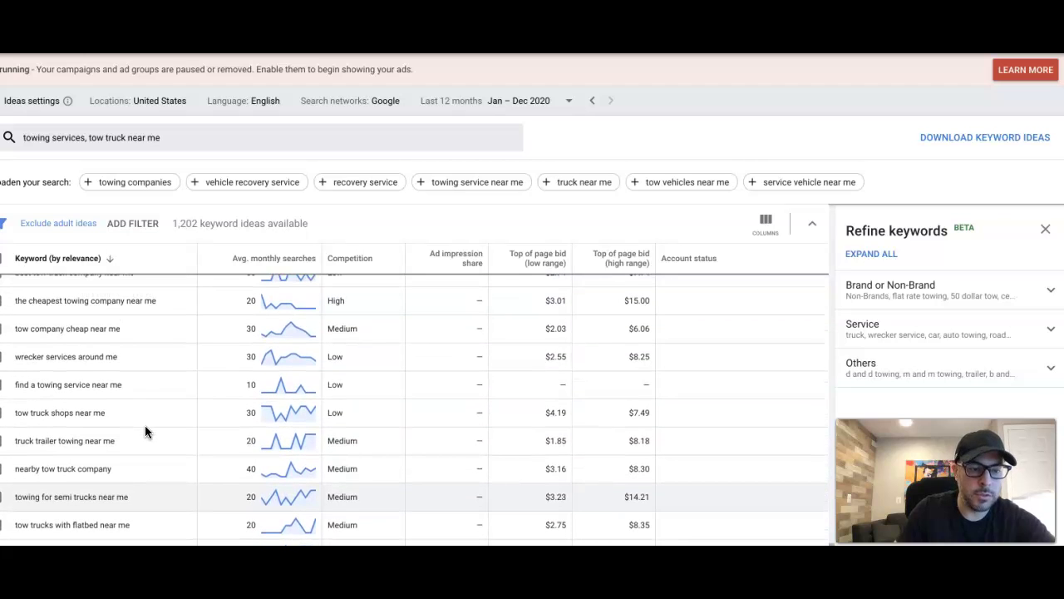
pyautogui.scroll(2, 144, 431)
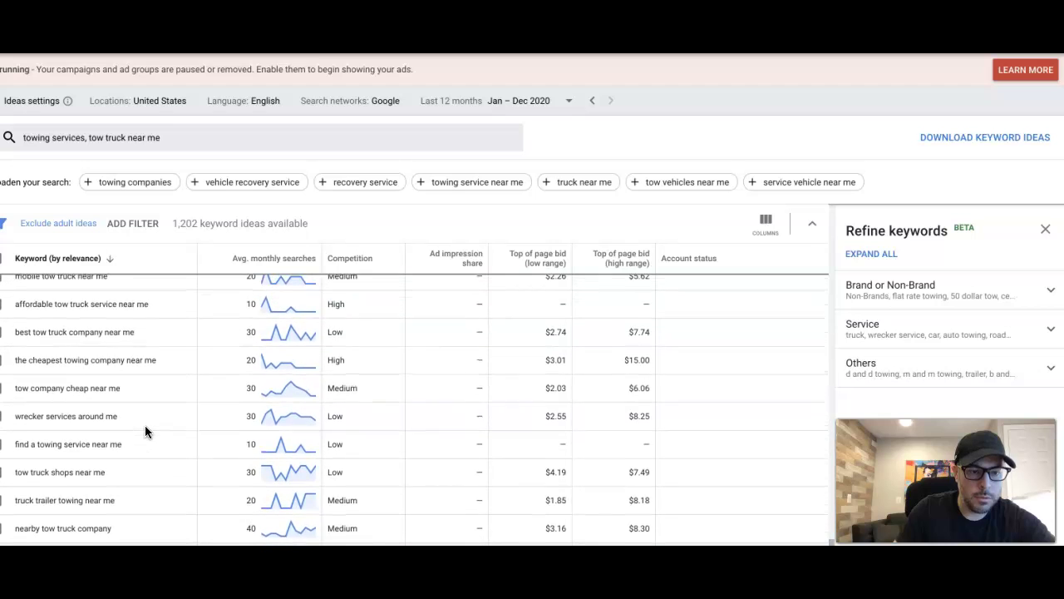
pyautogui.scroll(2, 145, 425)
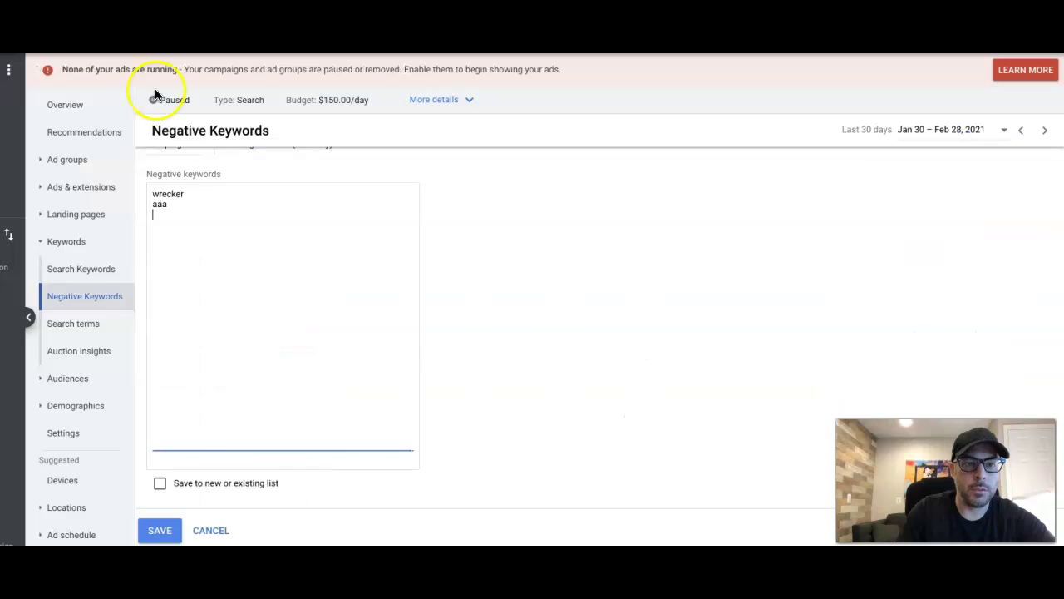
pyautogui.write('cheapest')
pyautogui.press('Return')
pyautogui.write('cheapest')
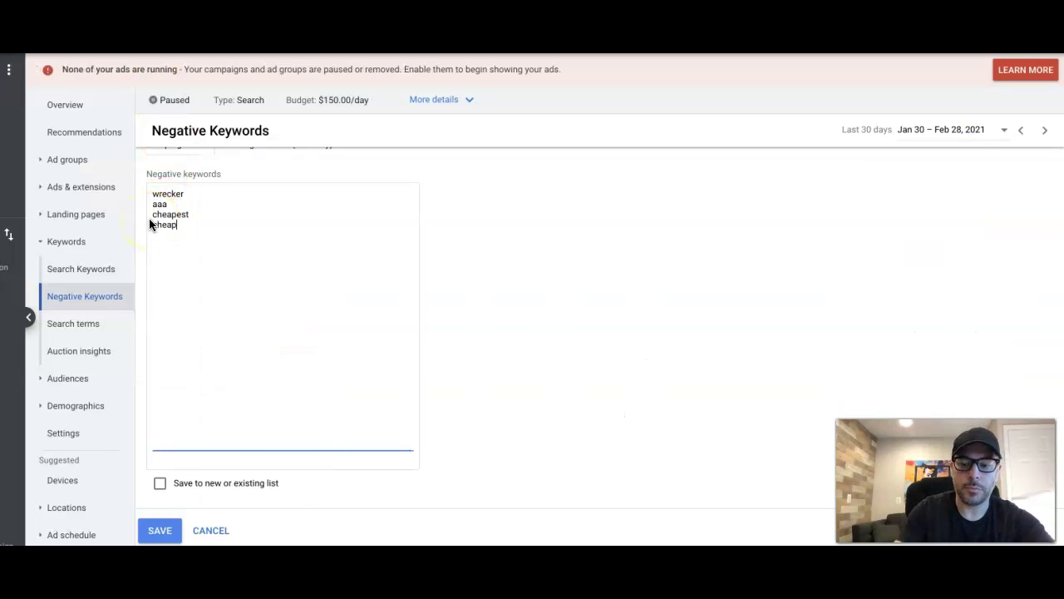
pyautogui.press('Return')
pyautogui.hotkey('ctrl', 'Tab')
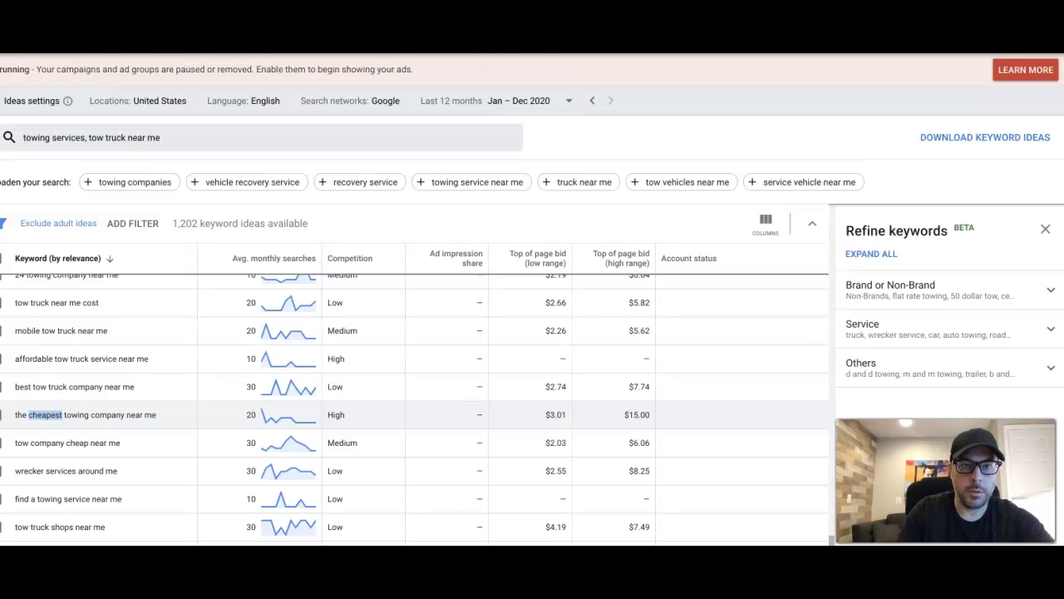
# - Copy "reckers" from the keyword idea "reckers towing near me" into the campaign's negative keywords
pyautogui.scroll(3, 132, 374)
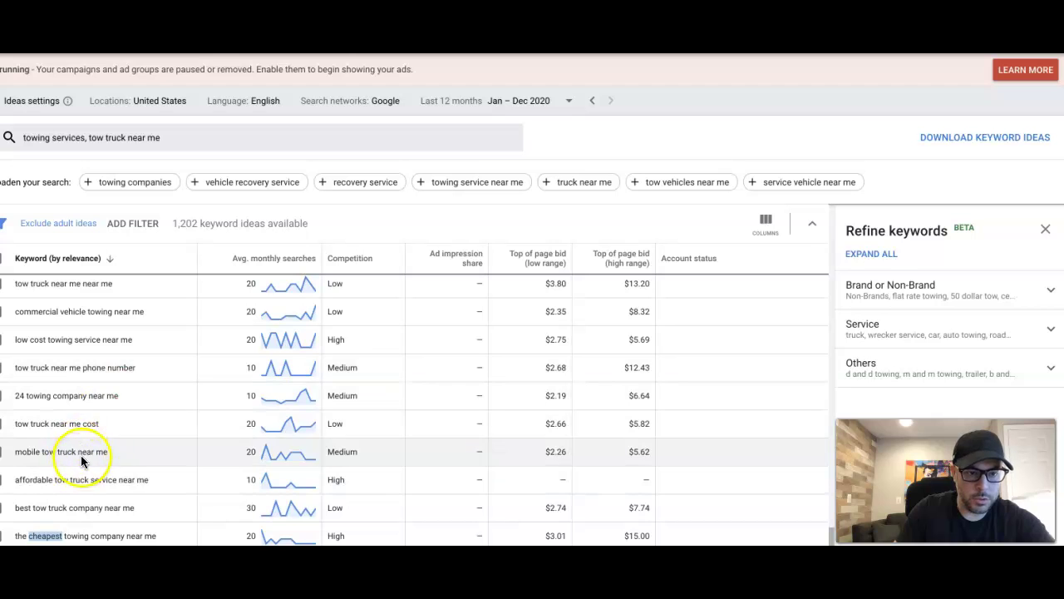
pyautogui.scroll(1, 97, 408)
pyautogui.scroll(3, 97, 405)
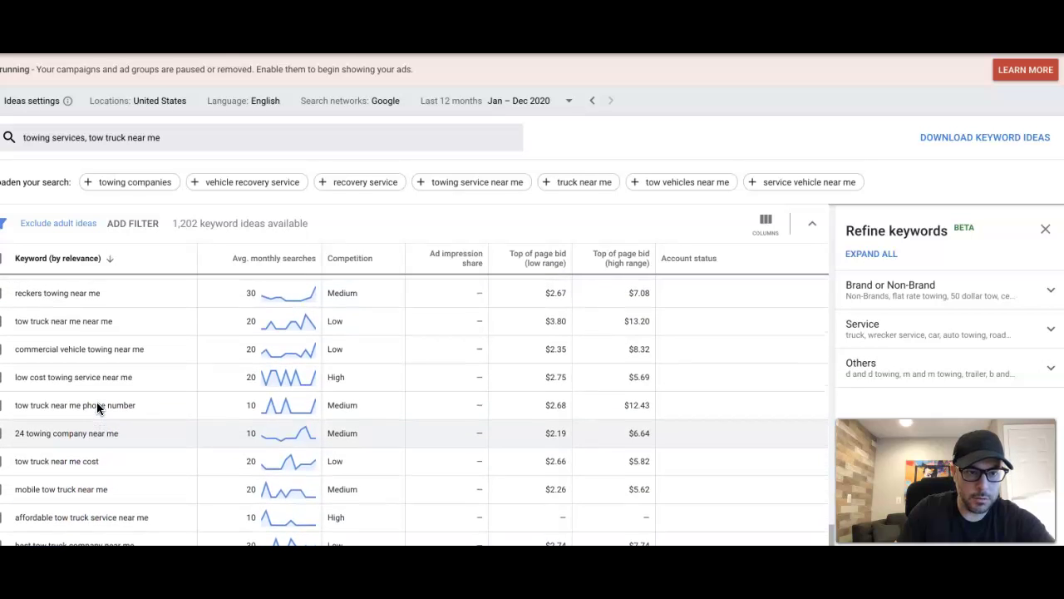
pyautogui.scroll(1, 97, 402)
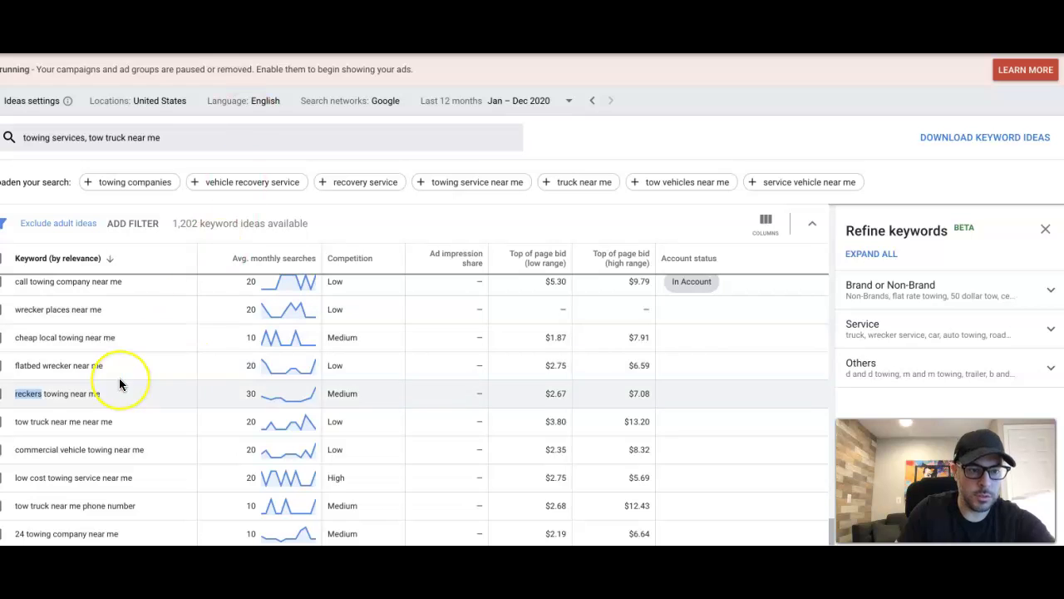
# - Add "semi", taken from "semi towing company near me", plus "tractor" and "trailer" to the negative keywords, and return to Keyword Planner
pyautogui.scroll(1, 119, 378)
pyautogui.scroll(1, 118, 383)
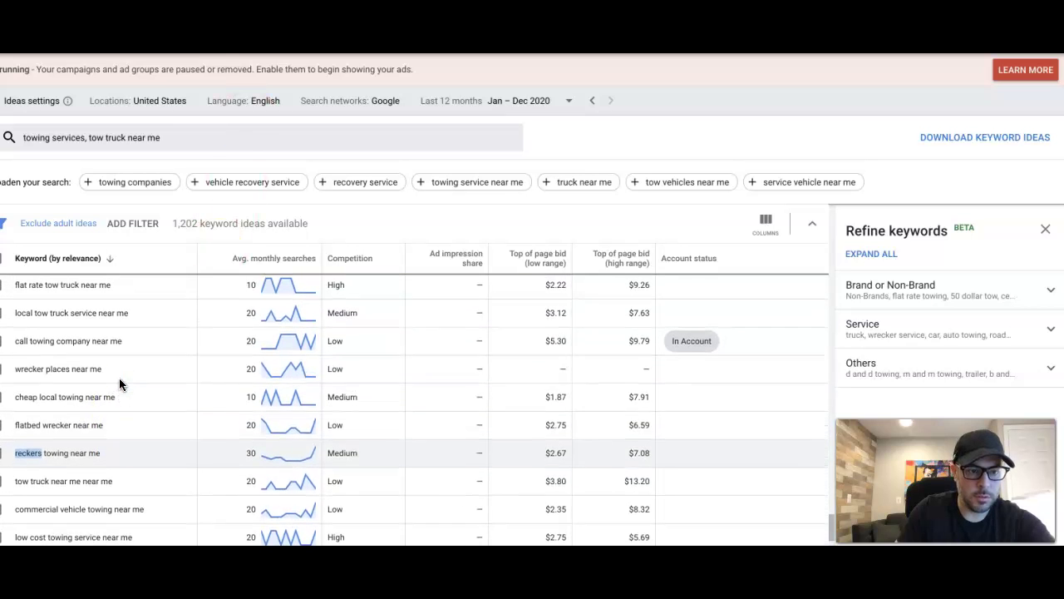
pyautogui.scroll(4, 67, 430)
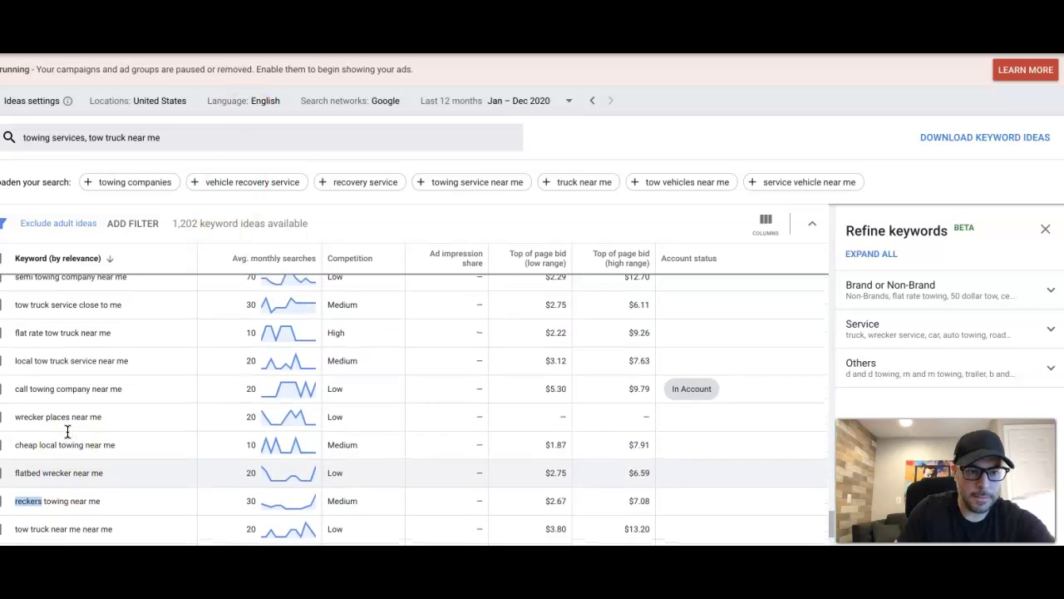
pyautogui.scroll(1, 67, 430)
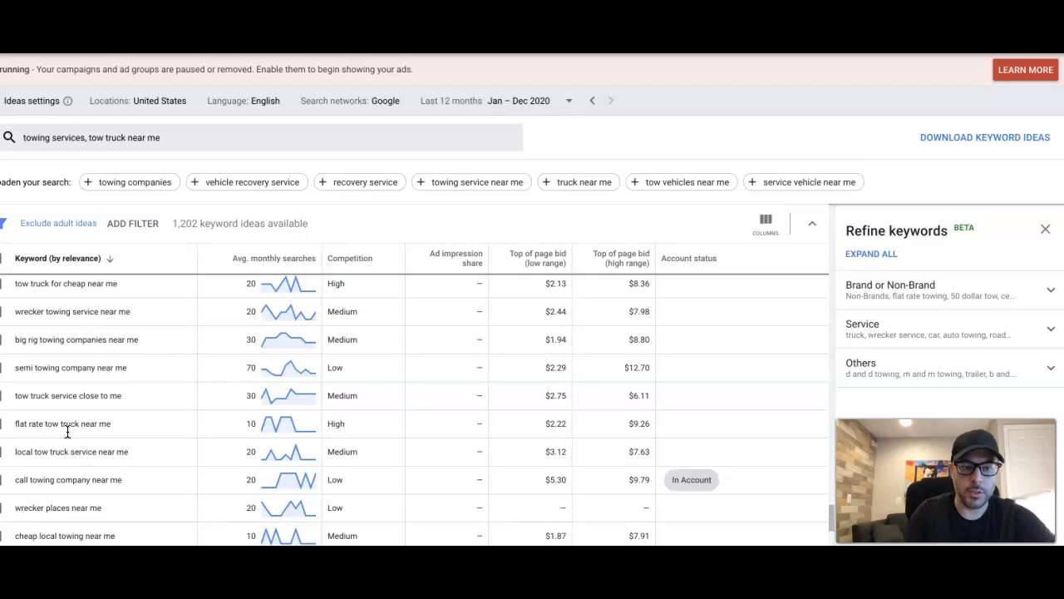
pyautogui.click(34, 365)
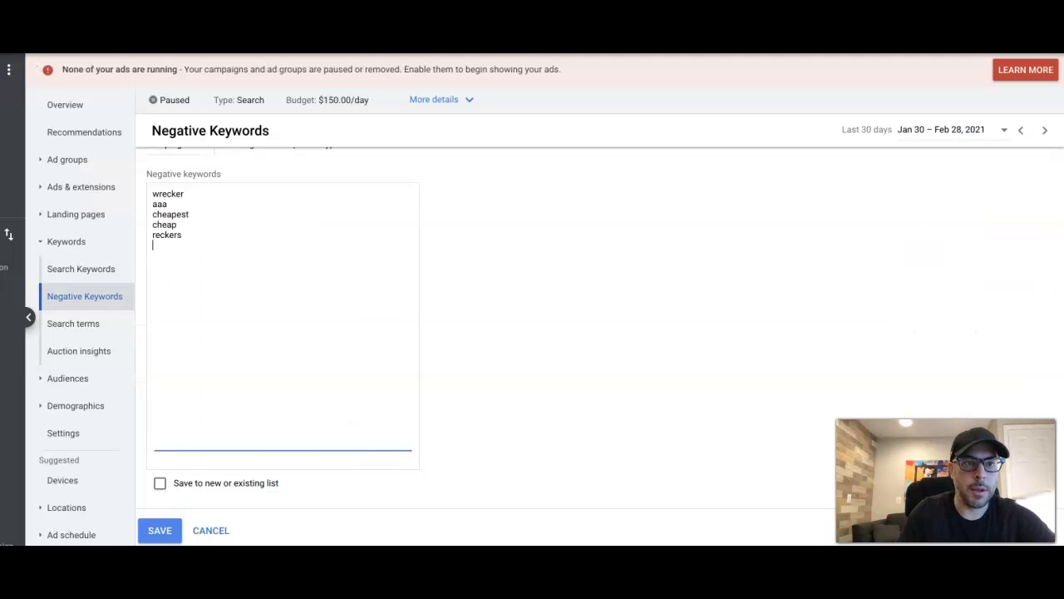
pyautogui.click(183, 224)
pyautogui.press('Return')
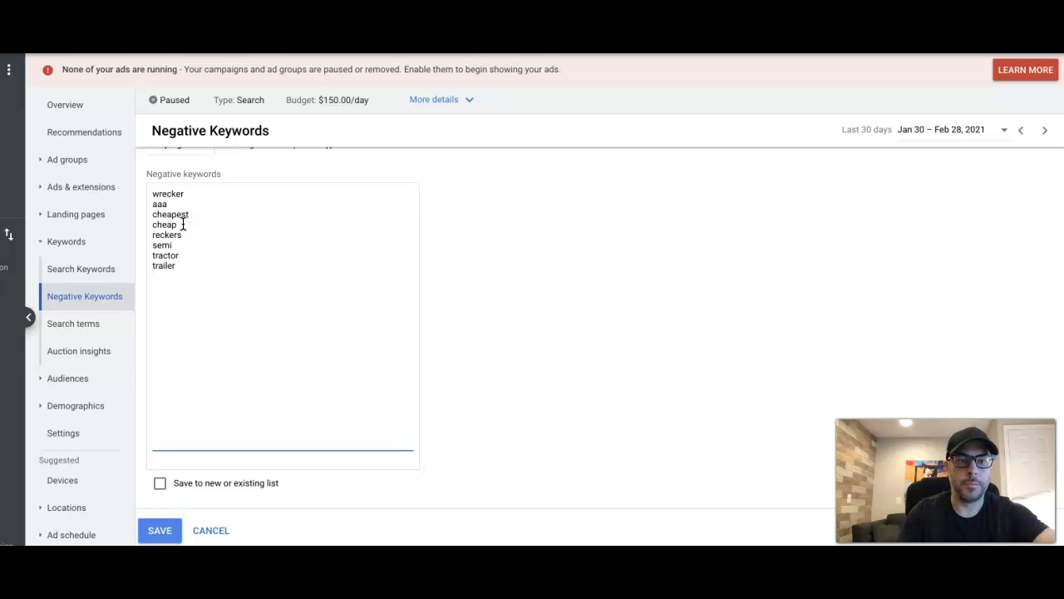
pyautogui.hotkey('ctrl', 'Tab')
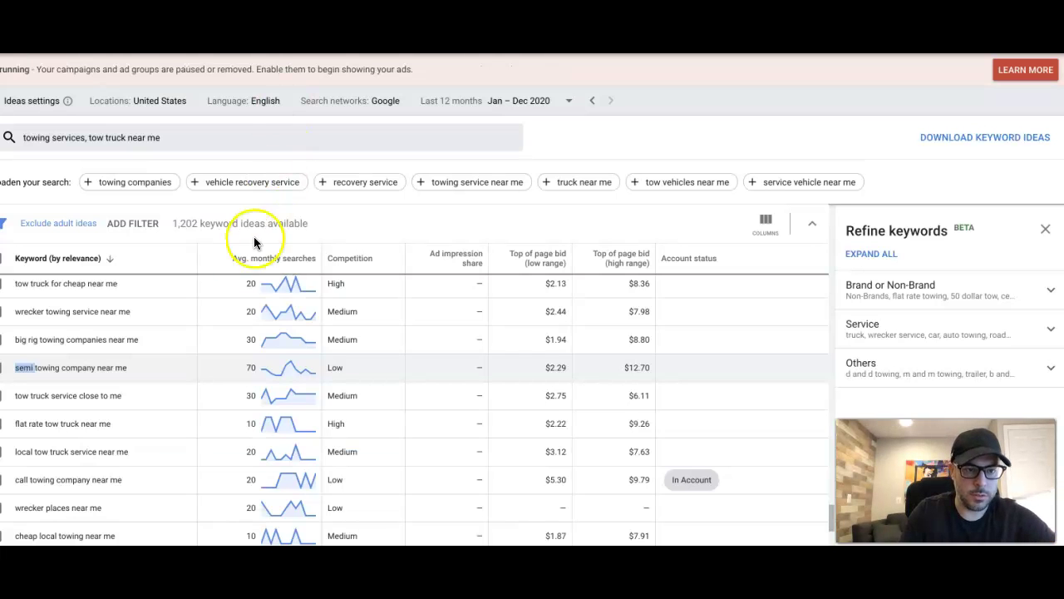
# - Select "18 wheeler" in the keyword idea "18 wheeler wrecker near me" as a negative keyword term
pyautogui.scroll(3, 186, 344)
pyautogui.scroll(3, 187, 347)
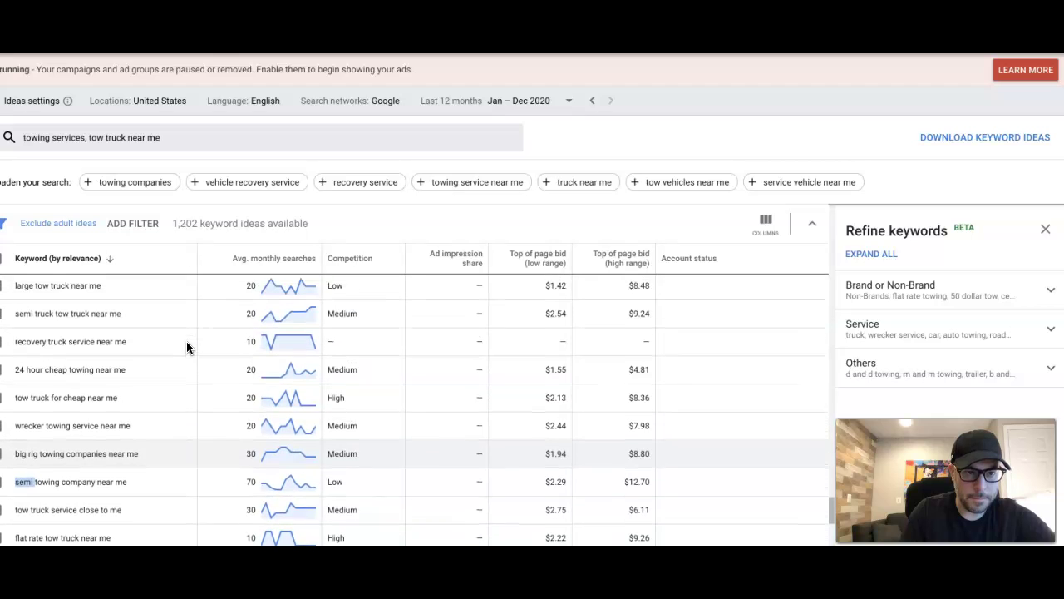
pyautogui.scroll(1, 187, 346)
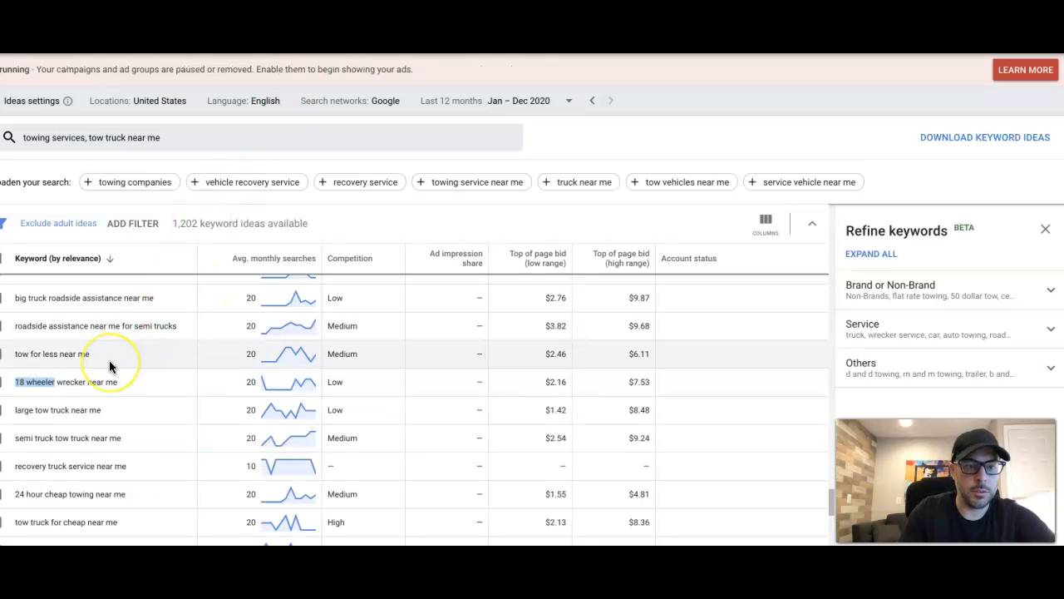
# - Review the keyword ideas for "towing services, tow truck near me" back up the list, looking for further irrelevant terms to exclude
pyautogui.scroll(2, 109, 366)
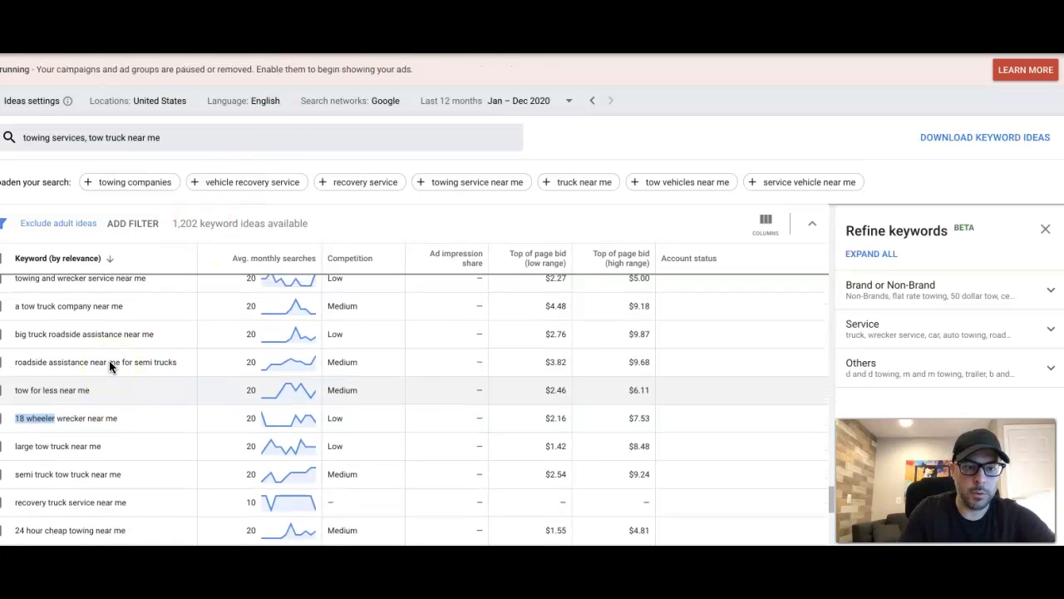
pyautogui.scroll(2, 109, 366)
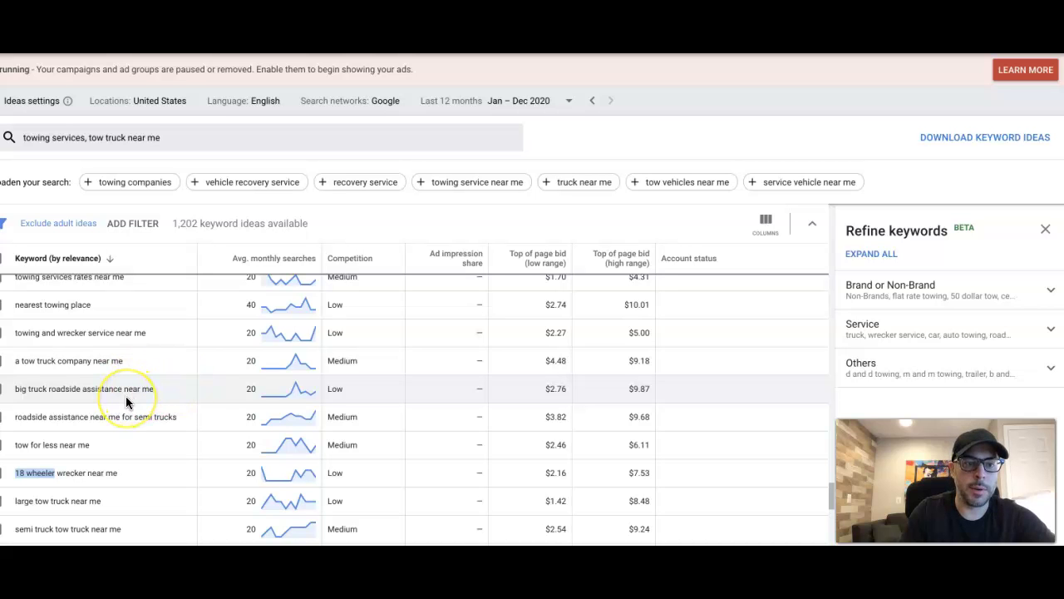
pyautogui.scroll(1, 126, 396)
pyautogui.scroll(2, 125, 395)
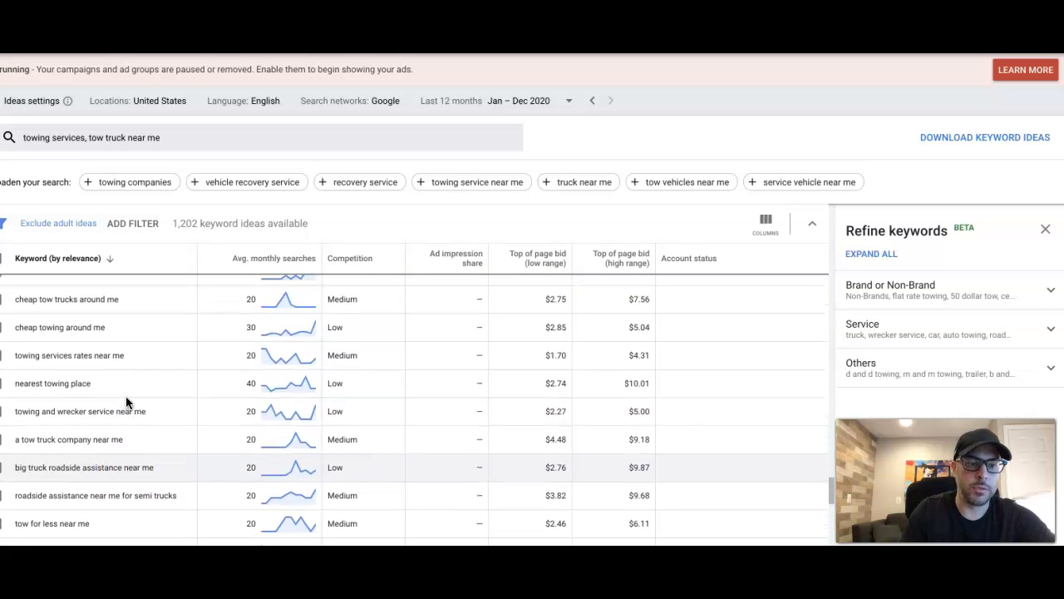
pyautogui.scroll(3, 126, 396)
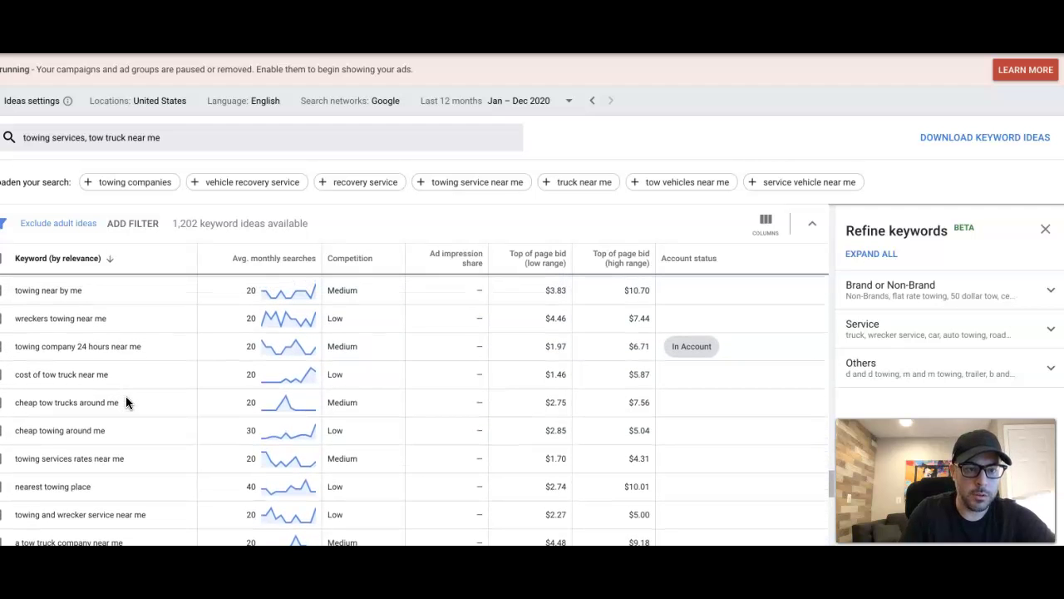
pyautogui.scroll(4, 126, 402)
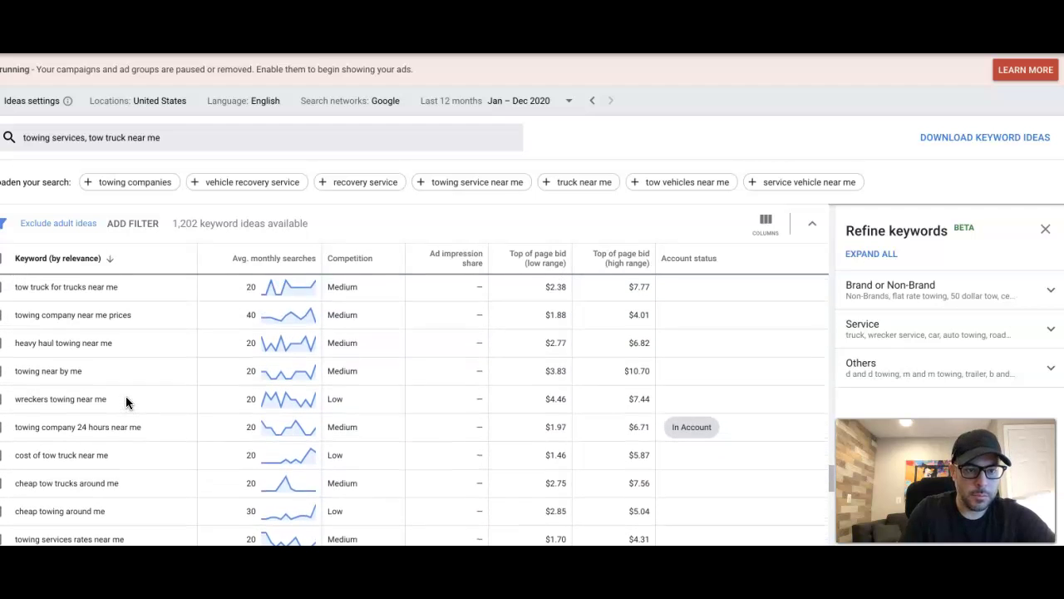
pyautogui.scroll(2, 125, 402)
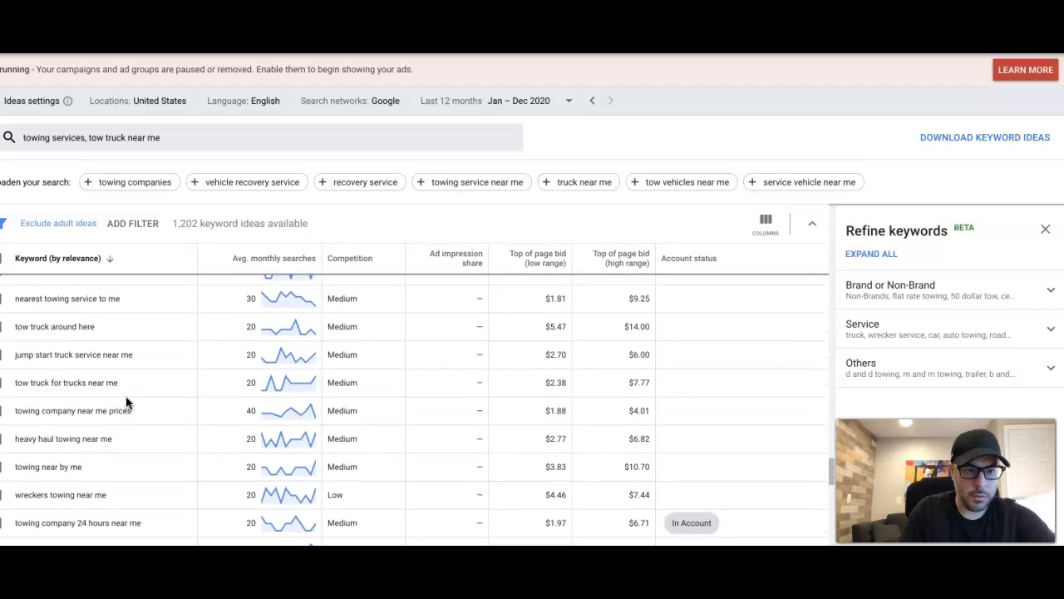
pyautogui.scroll(5, 126, 402)
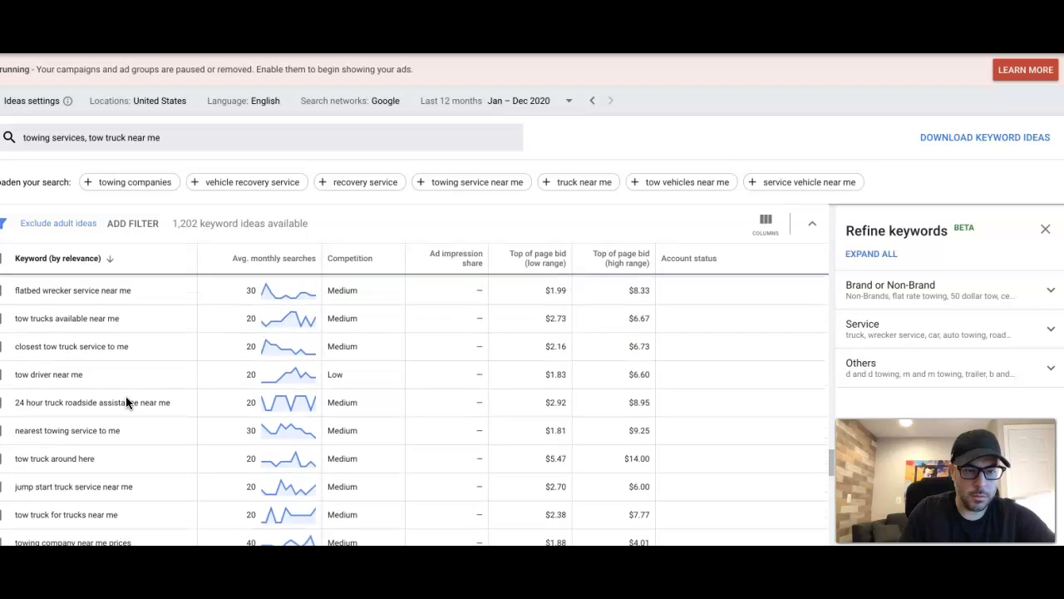
pyautogui.scroll(4, 126, 402)
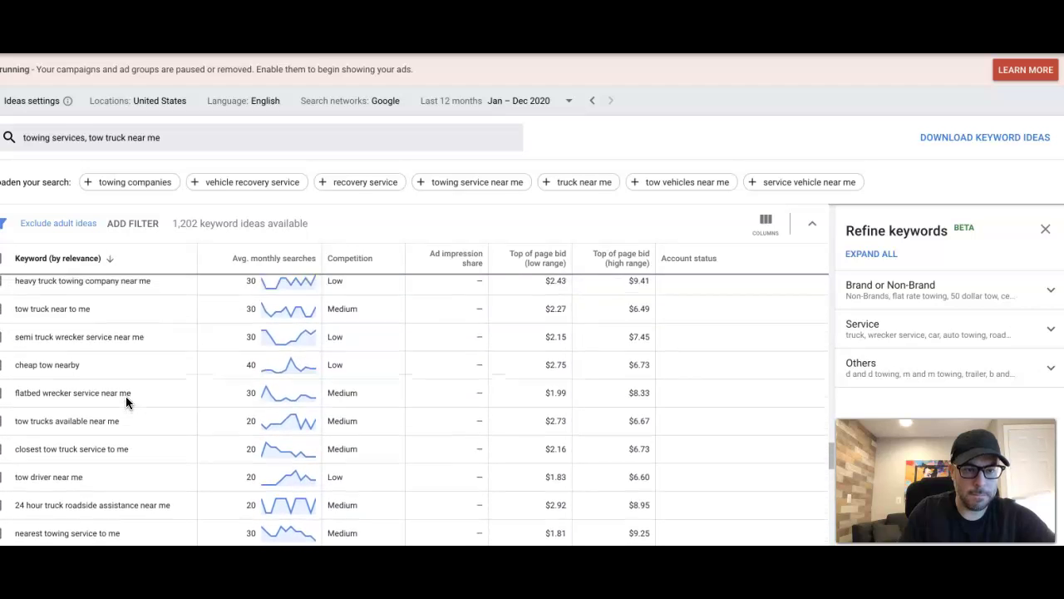
pyautogui.scroll(4, 125, 402)
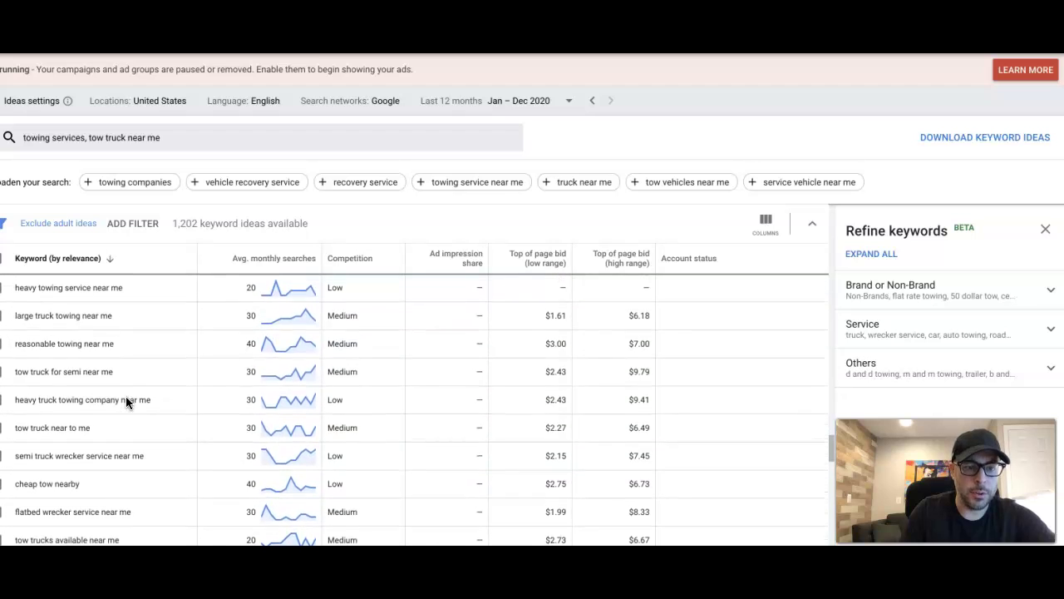
pyautogui.scroll(2, 126, 401)
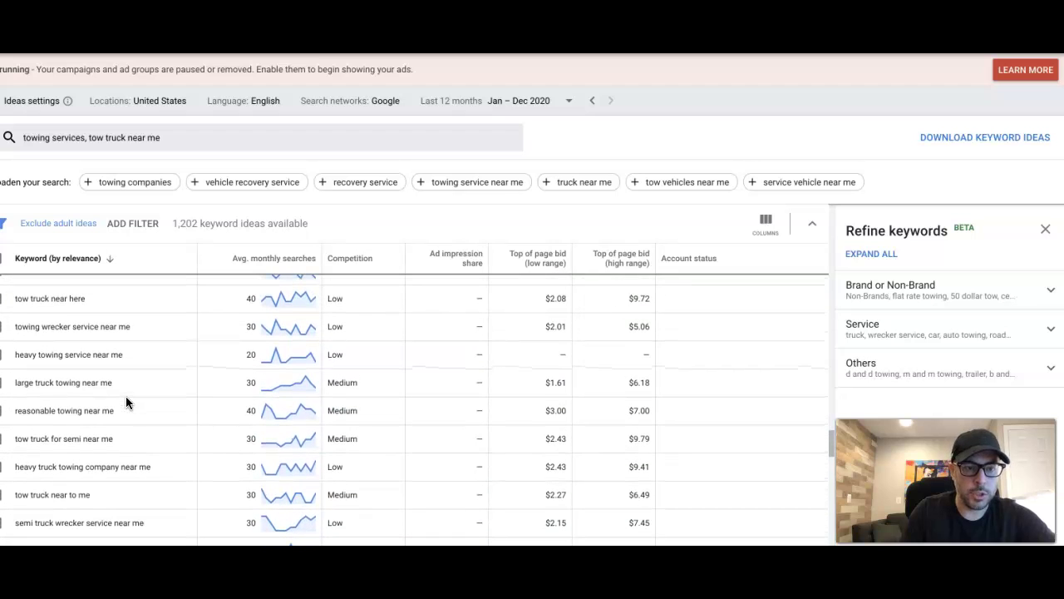
pyautogui.scroll(5, 126, 402)
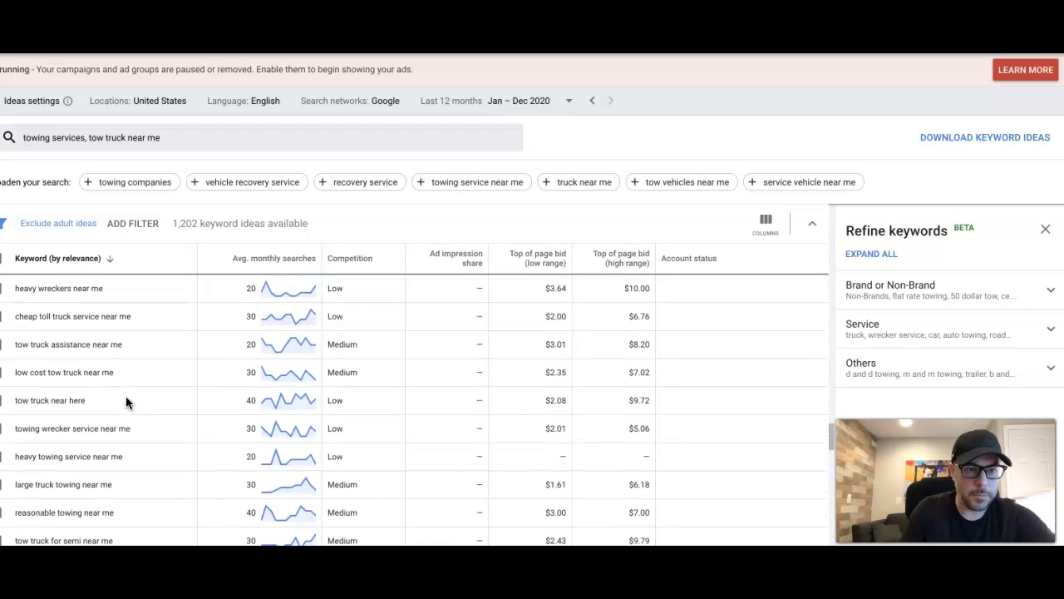
pyautogui.scroll(2, 126, 402)
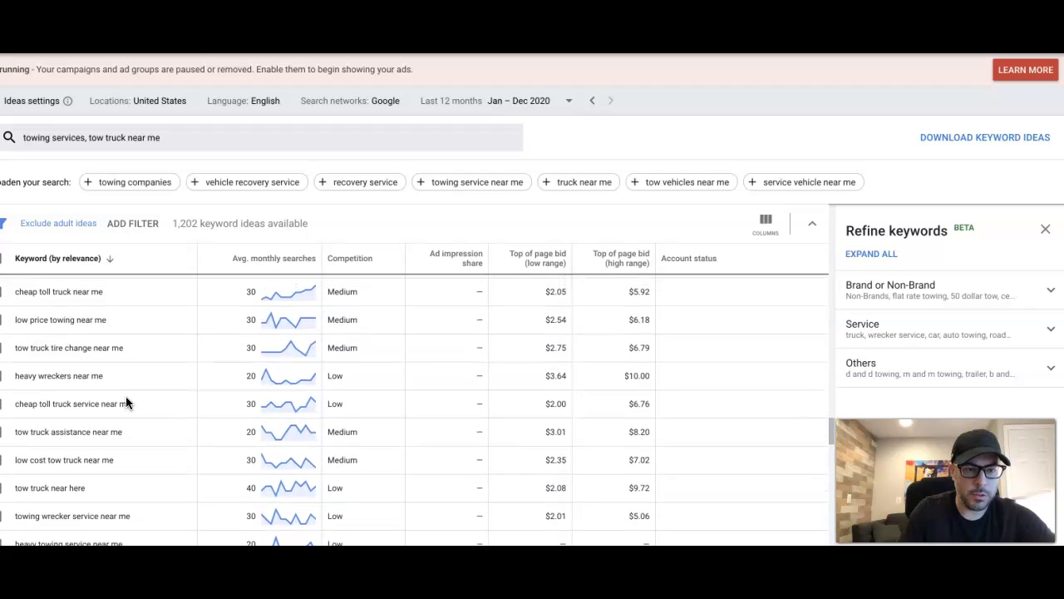
pyautogui.scroll(3, 125, 402)
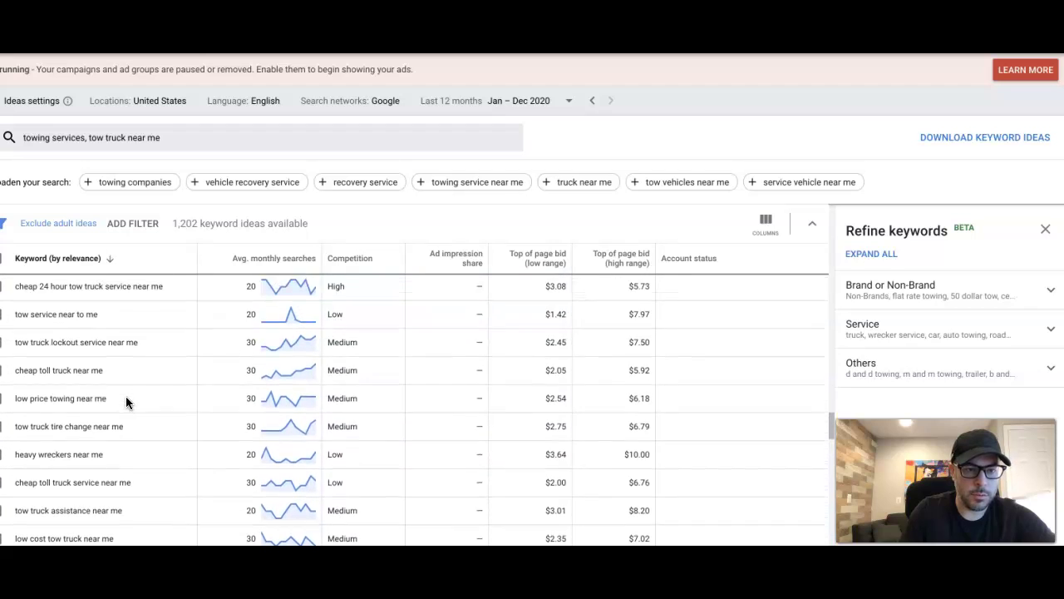
pyautogui.scroll(3, 126, 403)
pyautogui.scroll(5, 125, 403)
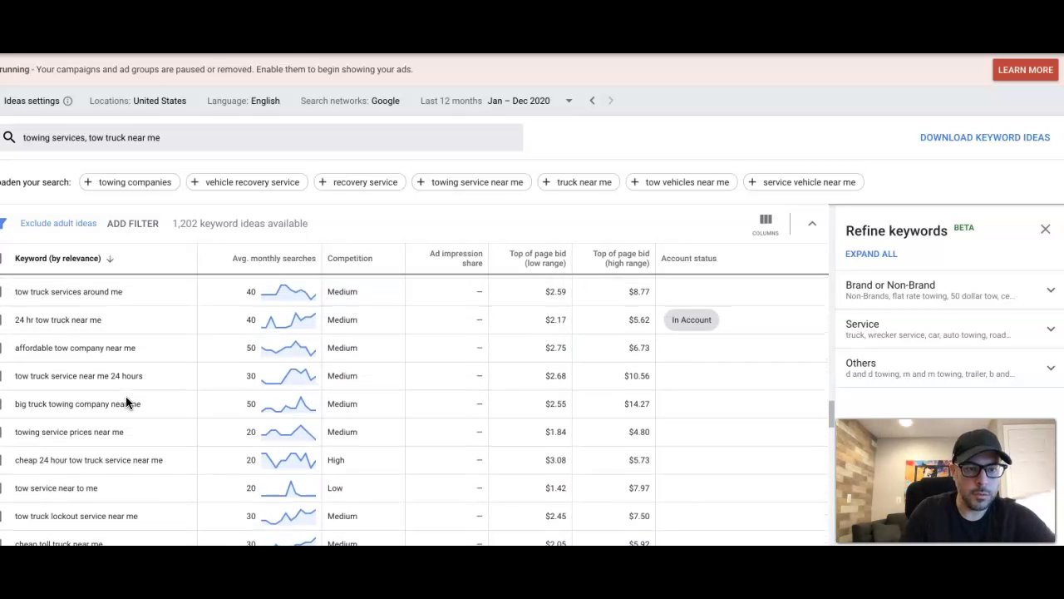
pyautogui.scroll(5, 126, 403)
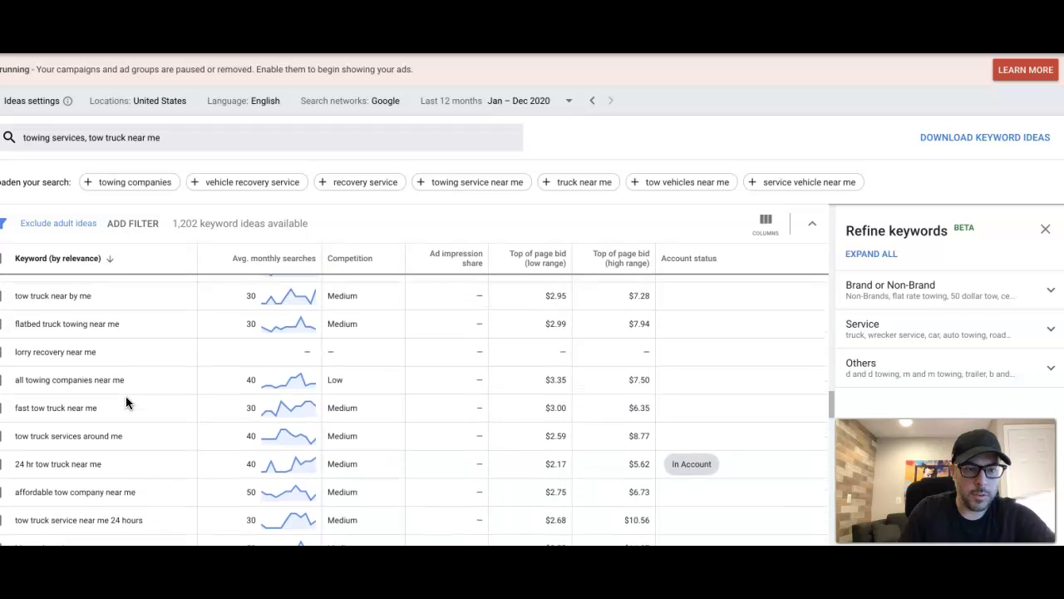
pyautogui.scroll(6, 126, 402)
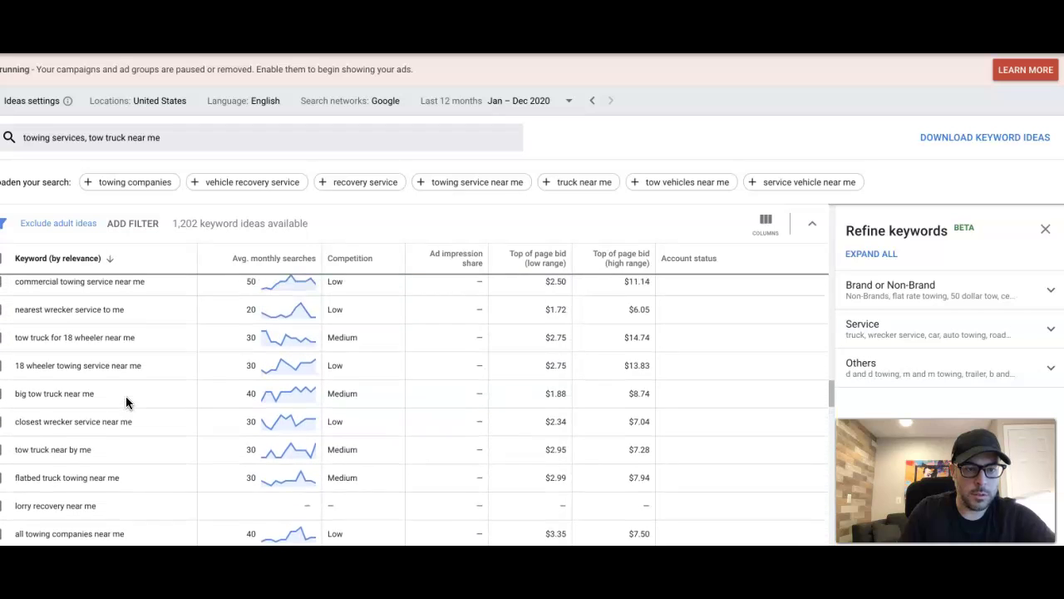
pyautogui.scroll(4, 125, 403)
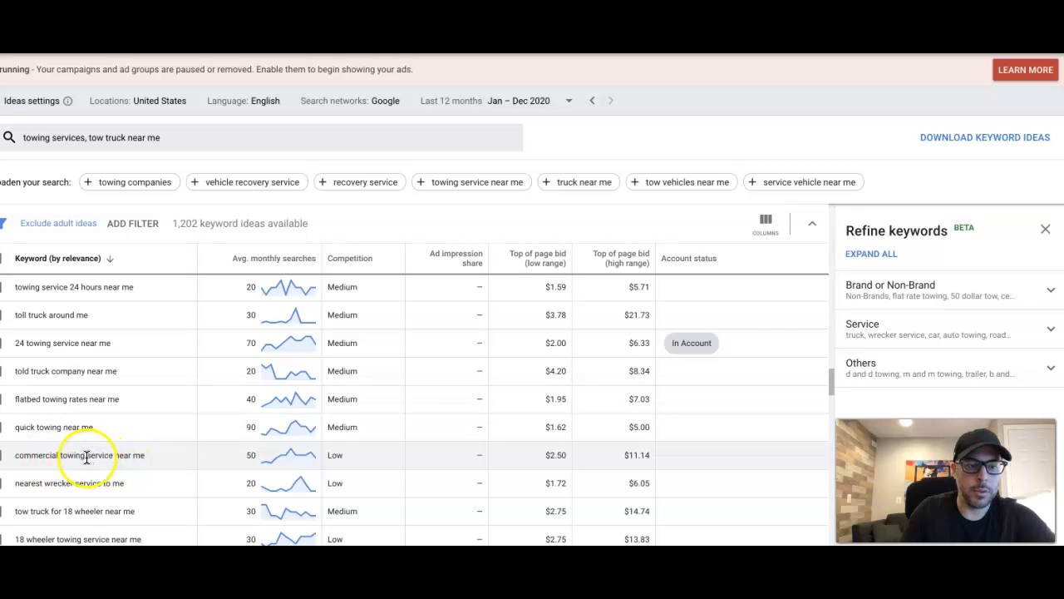
pyautogui.scroll(1, 120, 433)
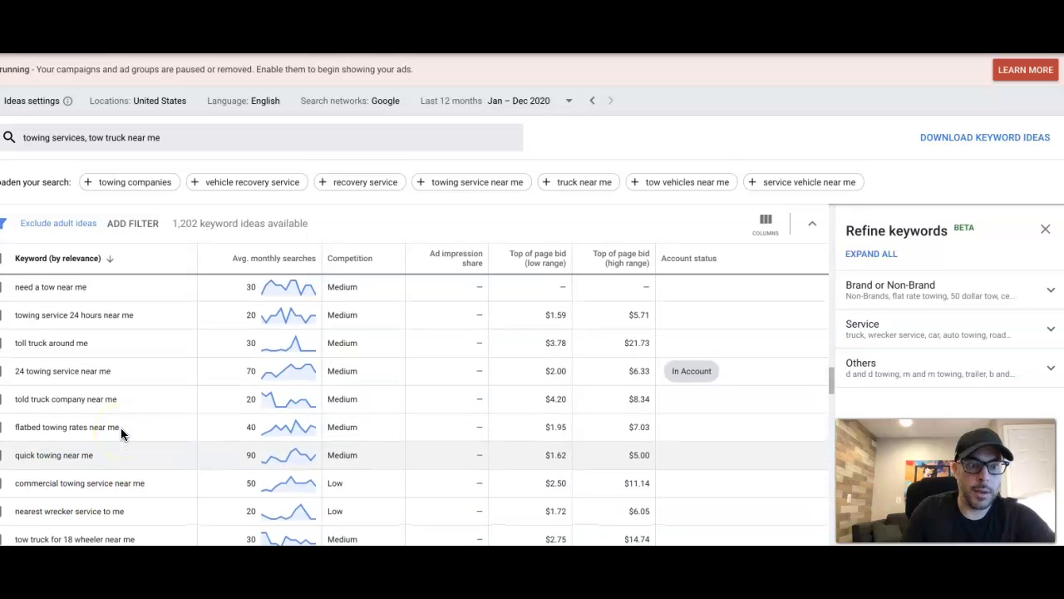
pyautogui.scroll(3, 120, 433)
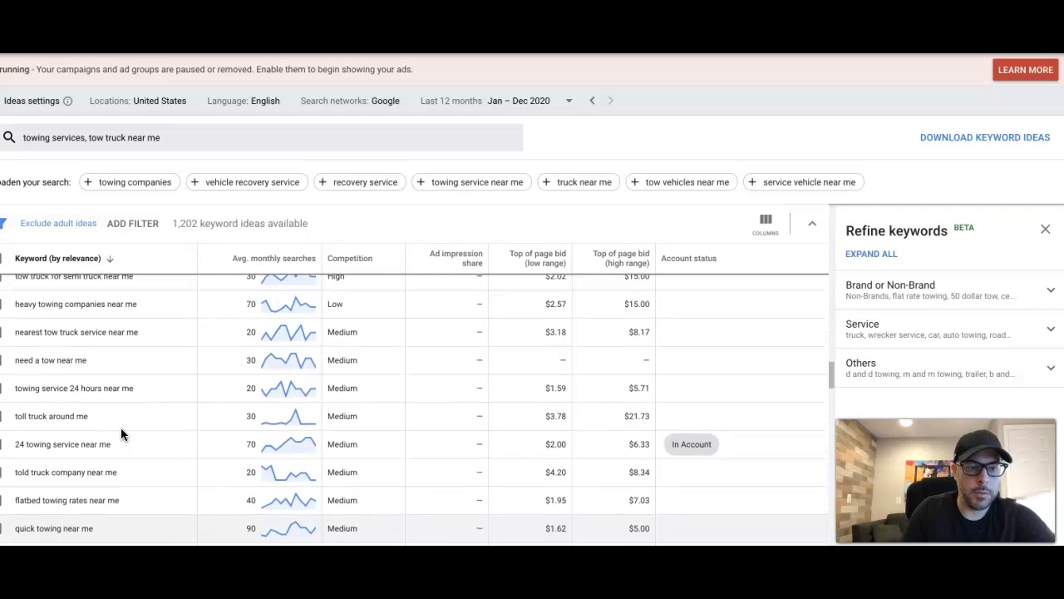
pyautogui.scroll(2, 121, 433)
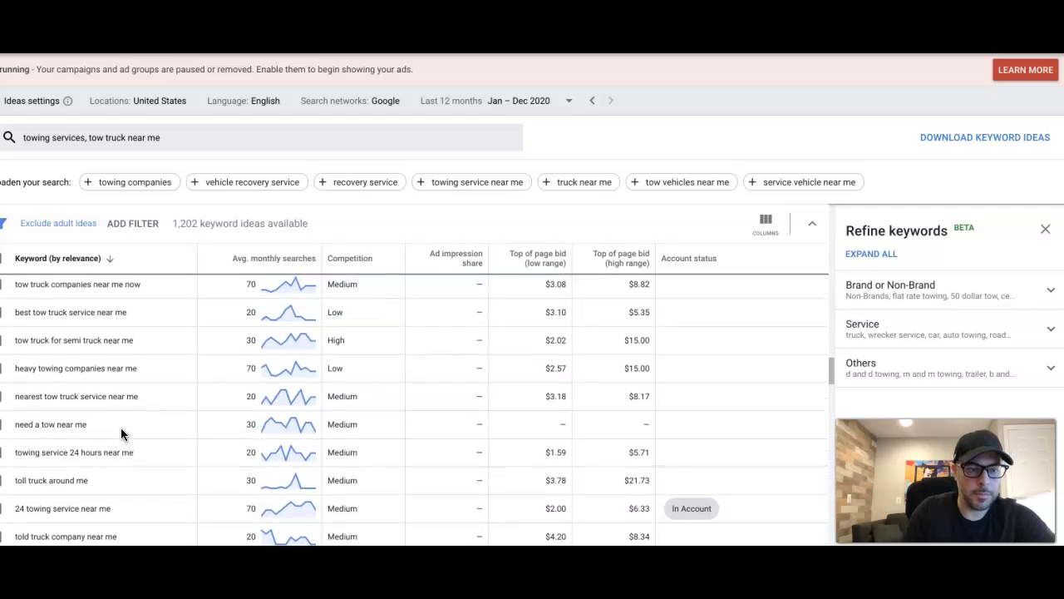
pyautogui.scroll(3, 121, 433)
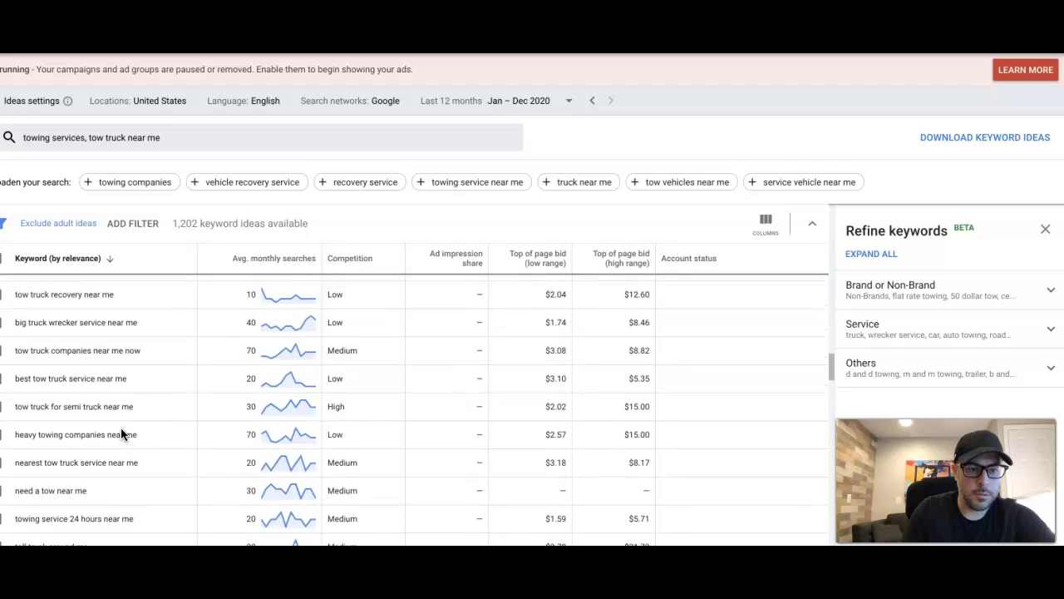
pyautogui.scroll(5, 121, 433)
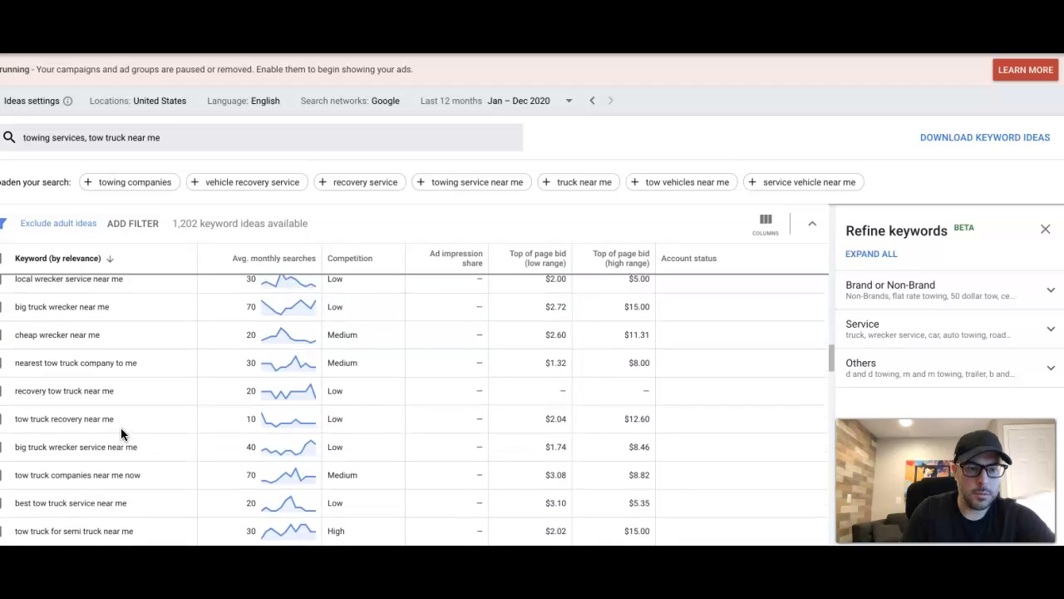
pyautogui.scroll(6, 121, 433)
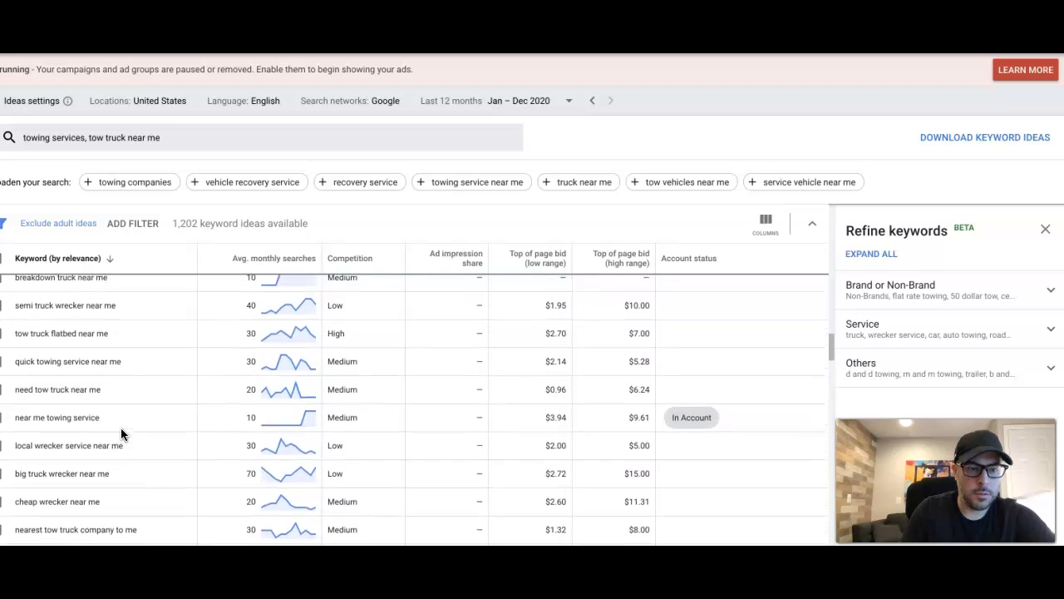
pyautogui.scroll(5, 120, 433)
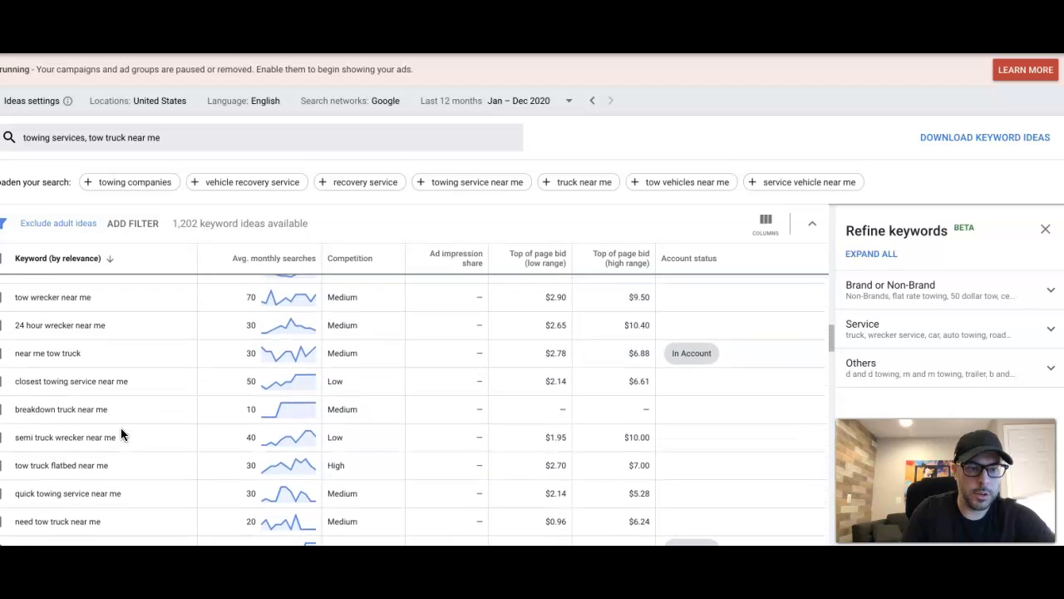
pyautogui.scroll(4, 120, 433)
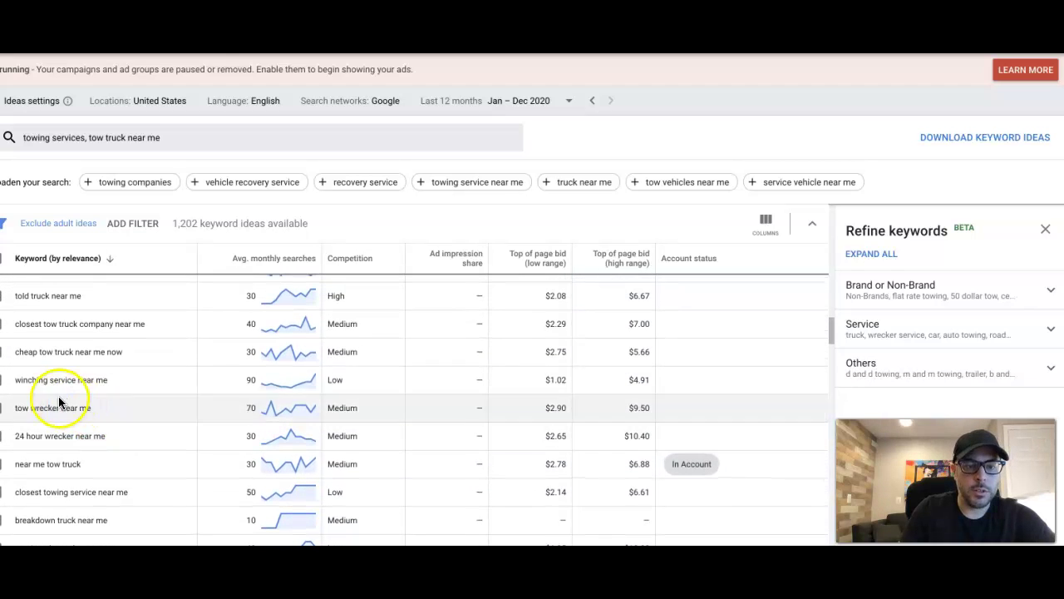
pyautogui.scroll(2, 109, 402)
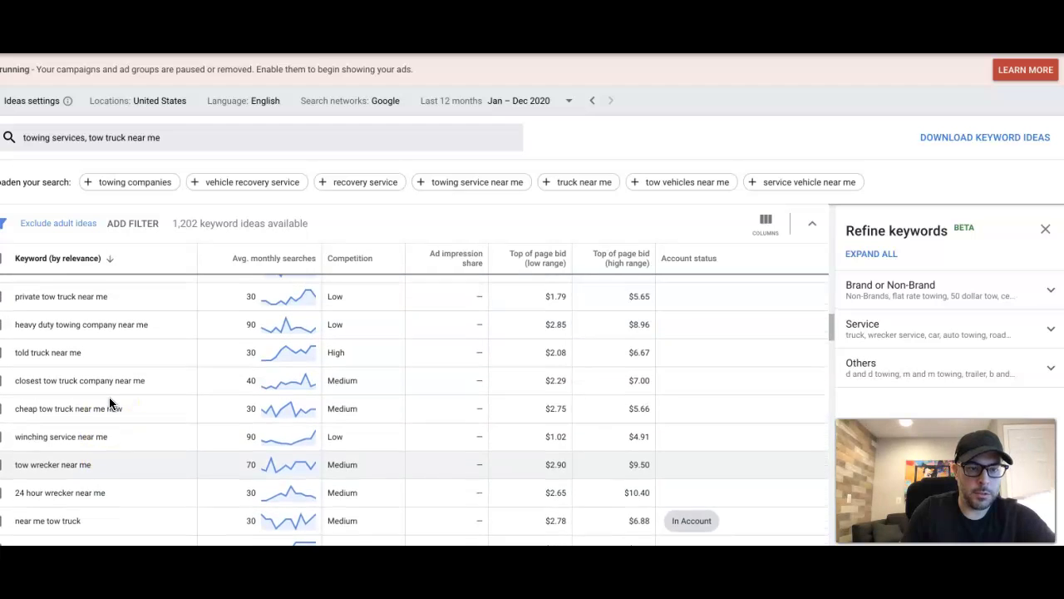
pyautogui.scroll(3, 108, 402)
pyautogui.scroll(5, 109, 400)
pyautogui.scroll(5, 109, 404)
pyautogui.scroll(1, 109, 404)
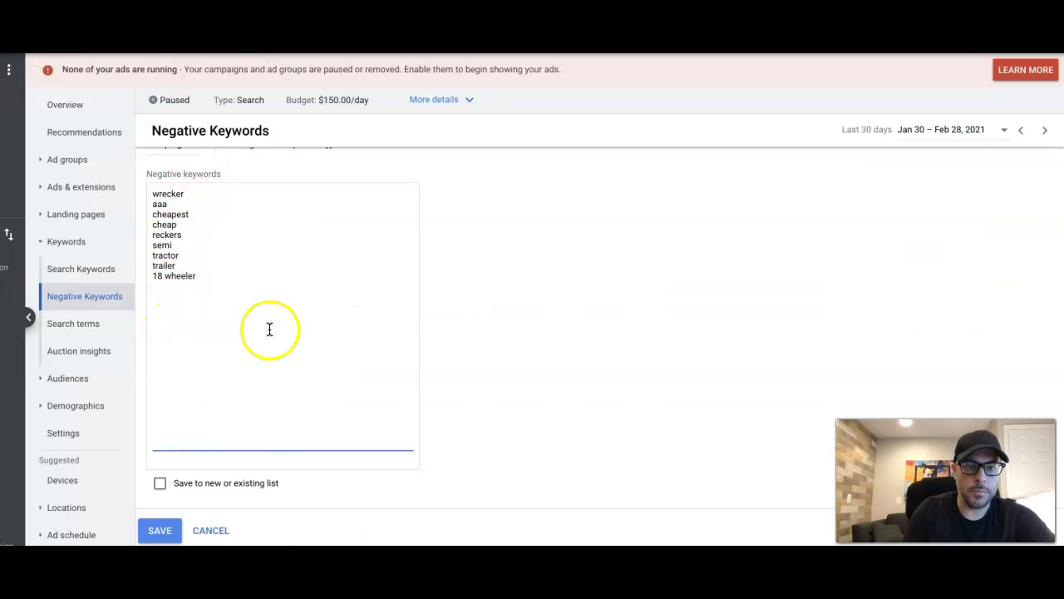
# - Set the entered negative keywords to save to a new list named "towing campaign negatives"
pyautogui.scroll(-1, 269, 328)
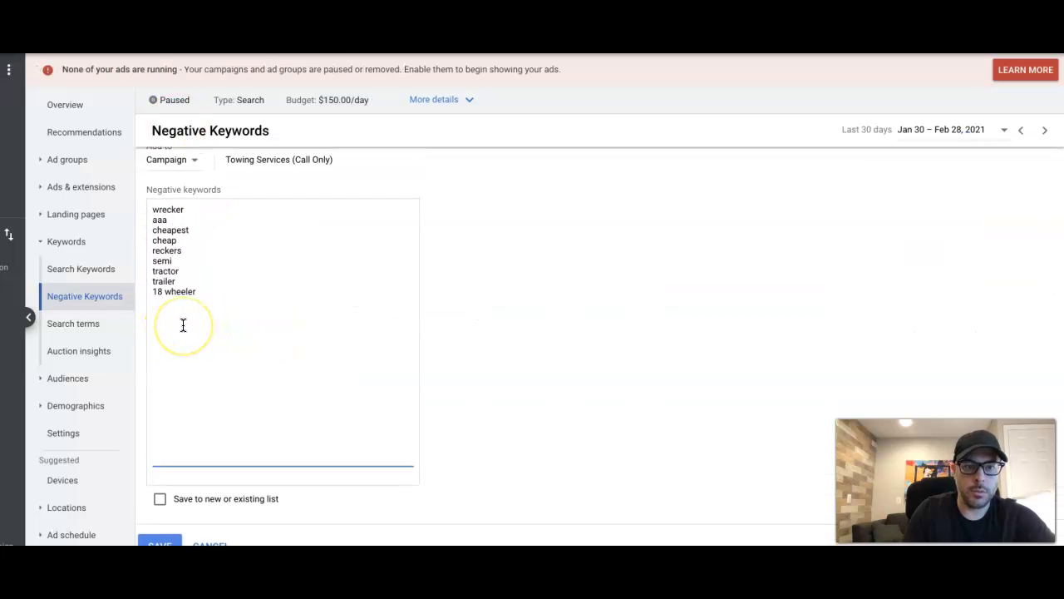
pyautogui.scroll(-1, 183, 324)
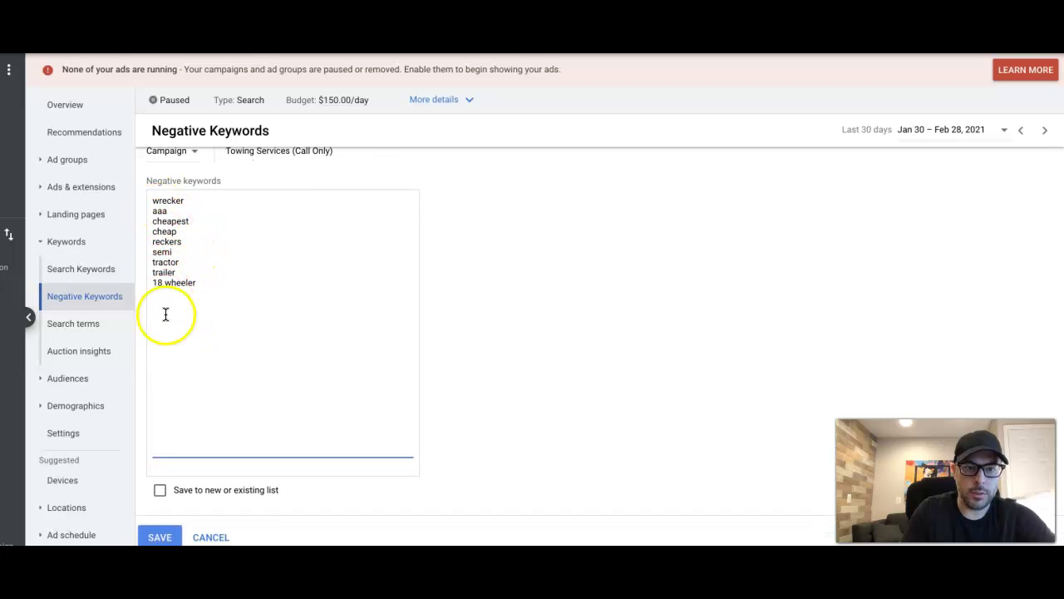
pyautogui.click(166, 319)
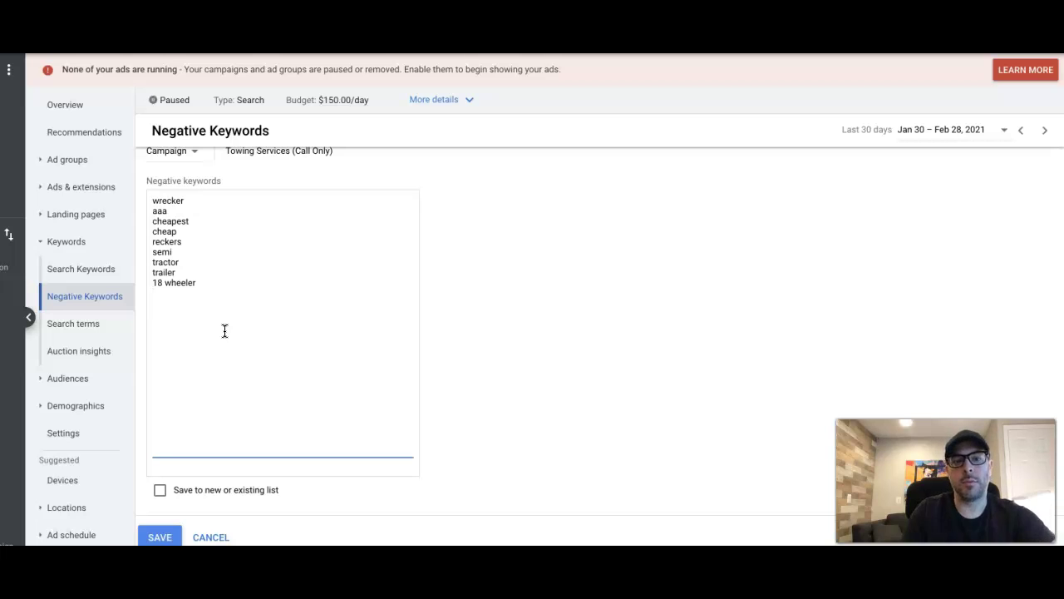
pyautogui.click(160, 492)
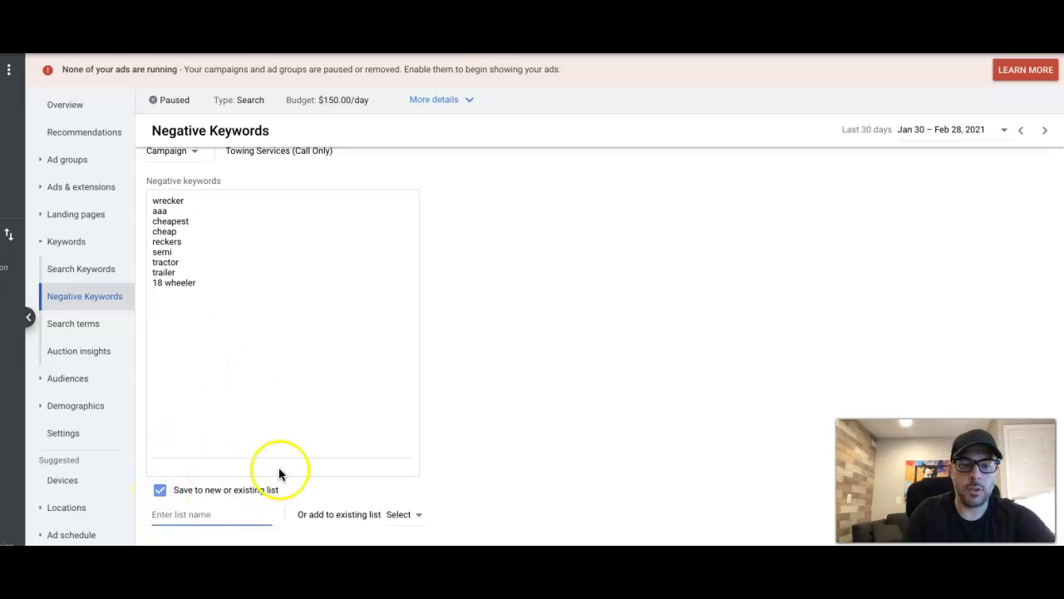
pyautogui.click(213, 474)
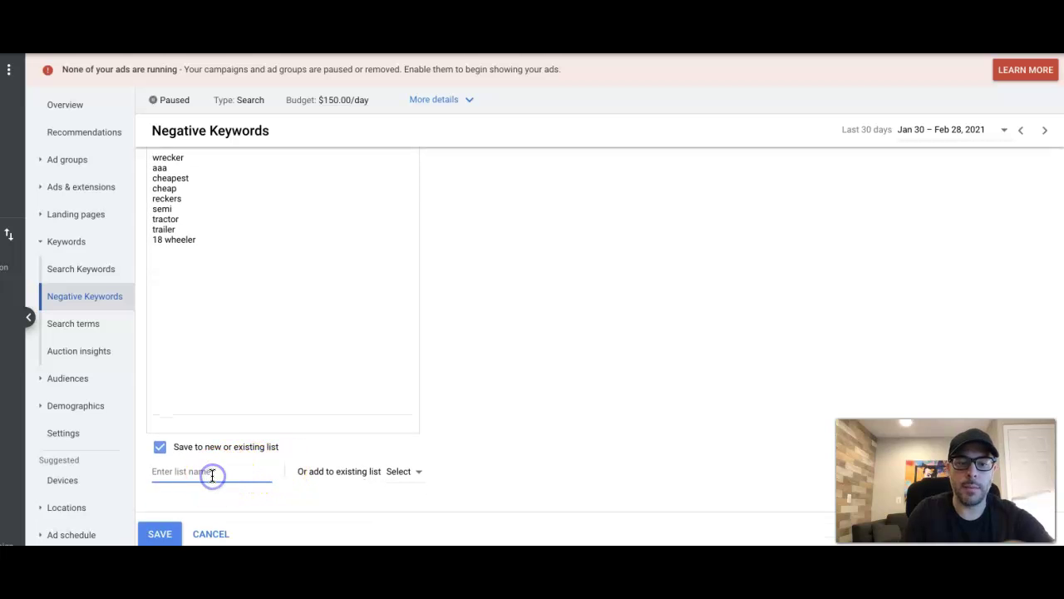
pyautogui.write('to')
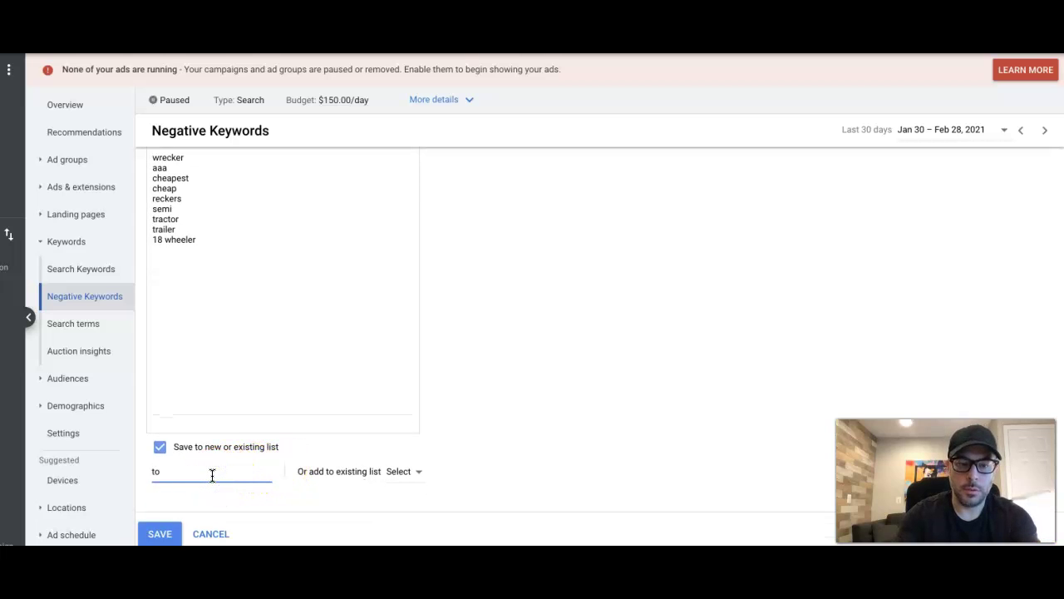
pyautogui.write('wing campaign negatives')
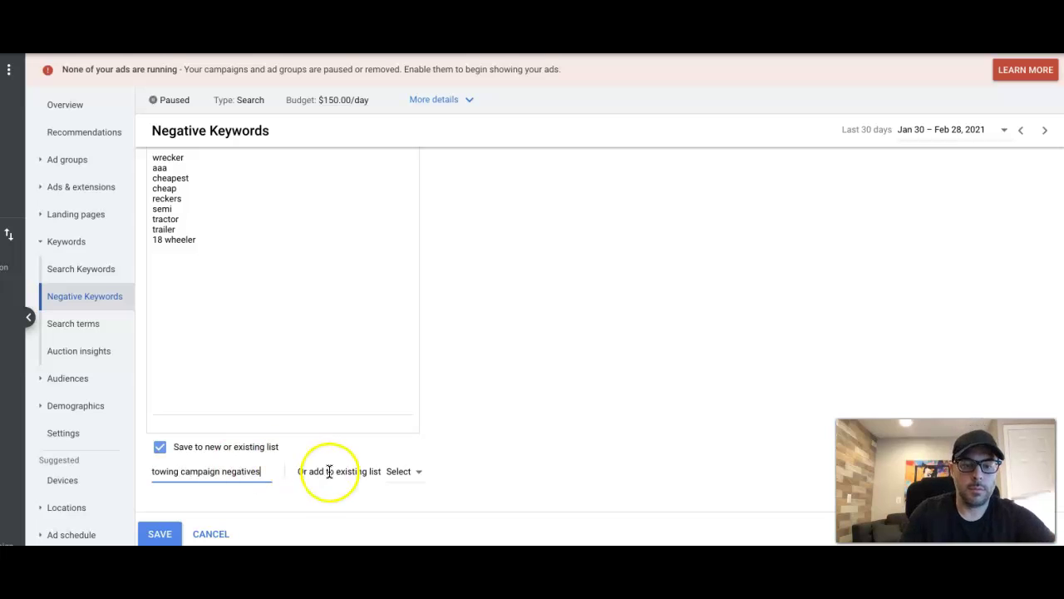
# - Check which existing lists are offered, keep the new list name, and save the negative keywords for the campaign
pyautogui.click(410, 481)
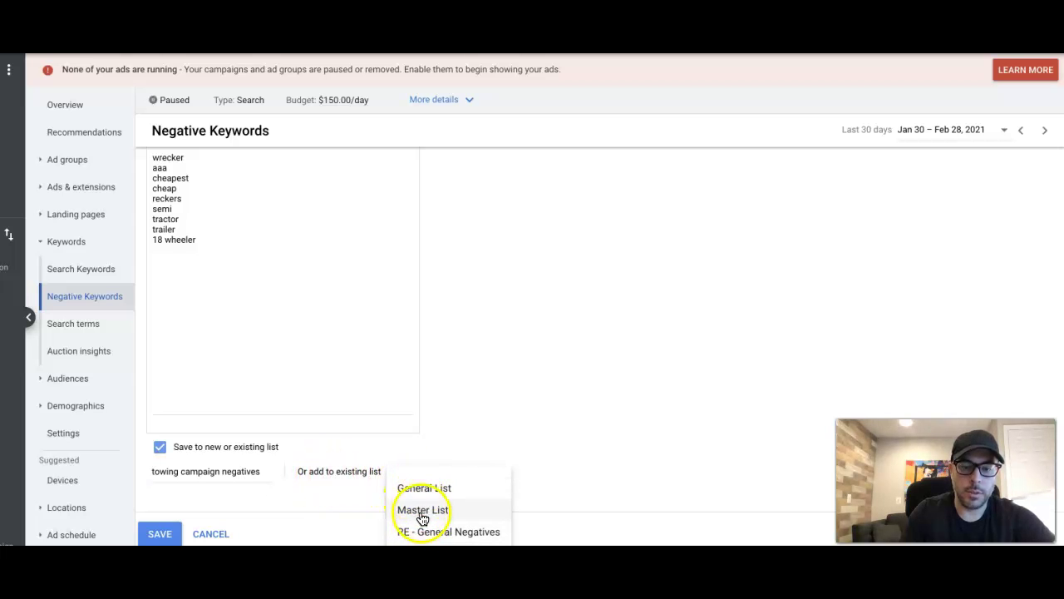
pyautogui.click(503, 441)
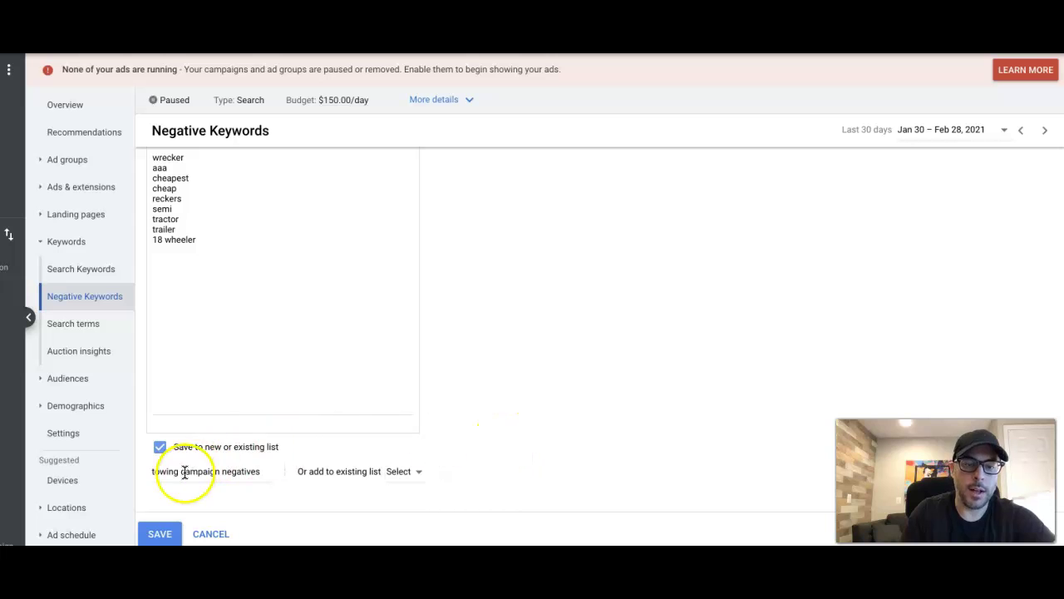
pyautogui.scroll(1, 268, 300)
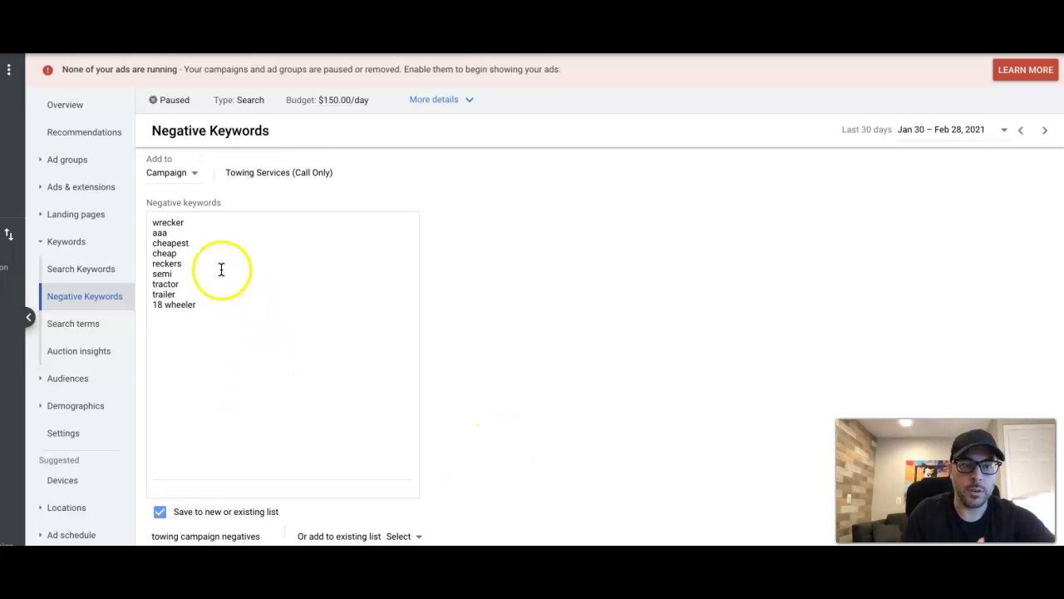
pyautogui.scroll(-1, 183, 302)
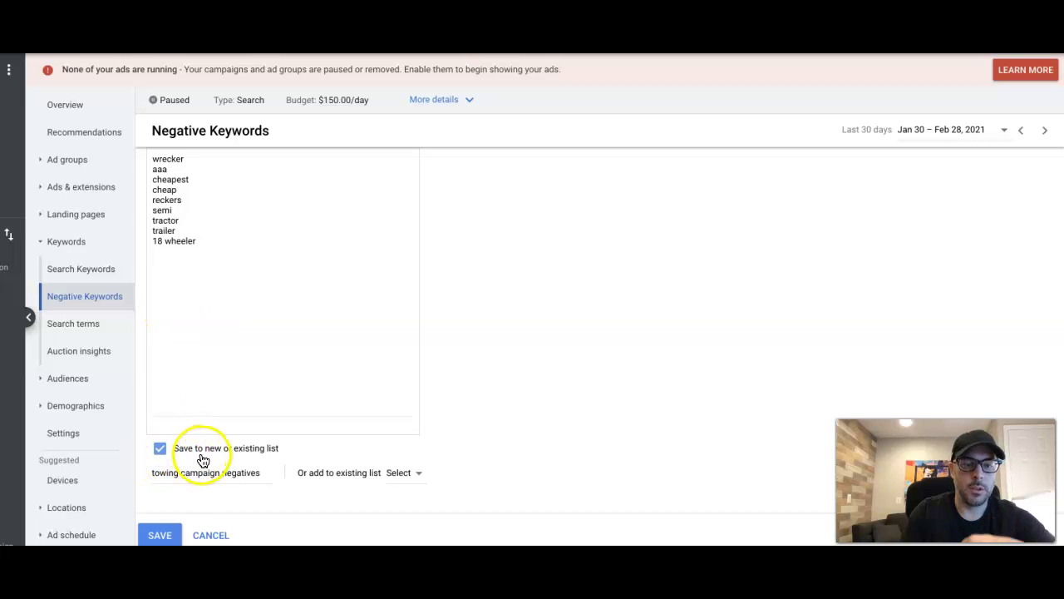
pyautogui.scroll(-1, 194, 465)
pyautogui.click(161, 511)
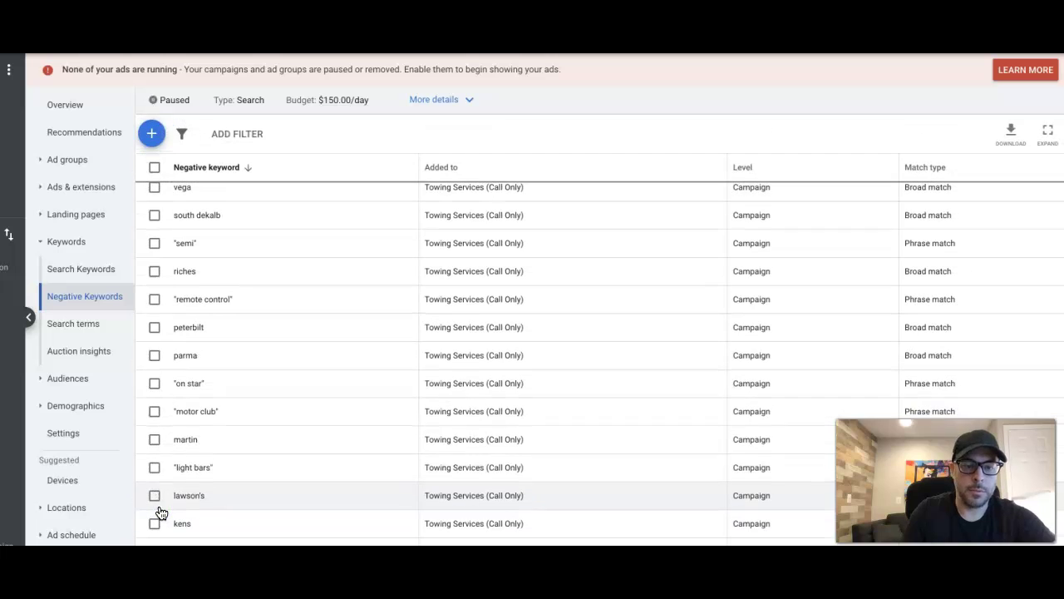
pyautogui.scroll(5, 330, 306)
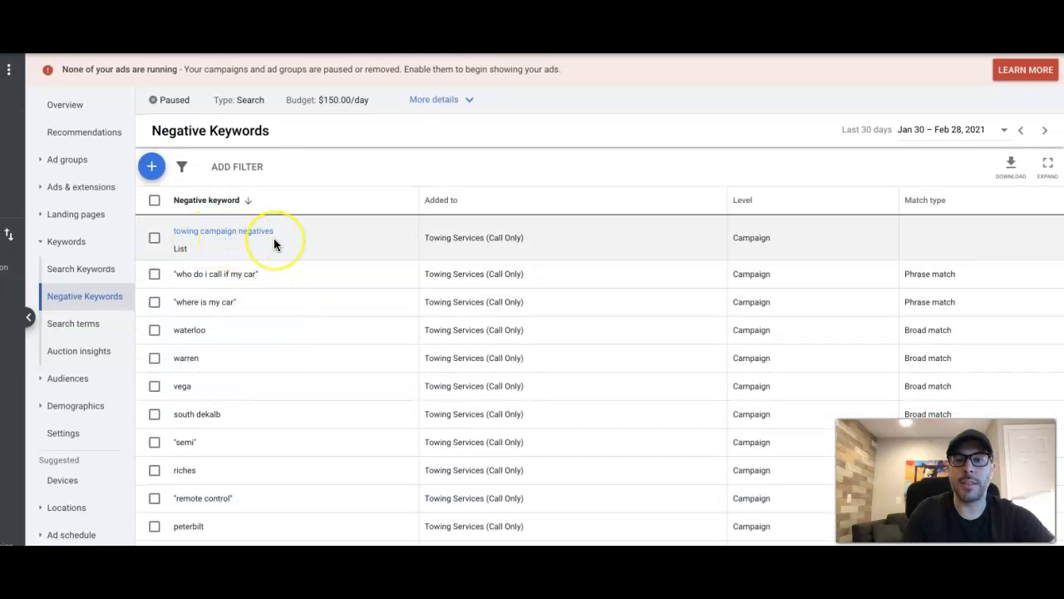
# - Try applying an existing negative keyword list to the Towing Services (Call Only) campaign
pyautogui.click(151, 167)
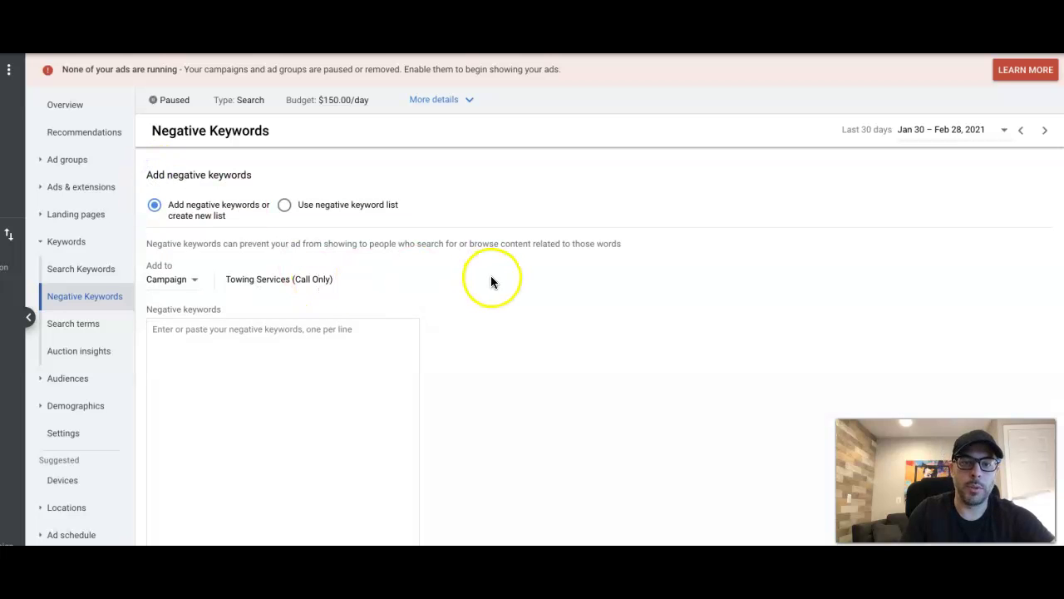
pyautogui.scroll(-3, 514, 335)
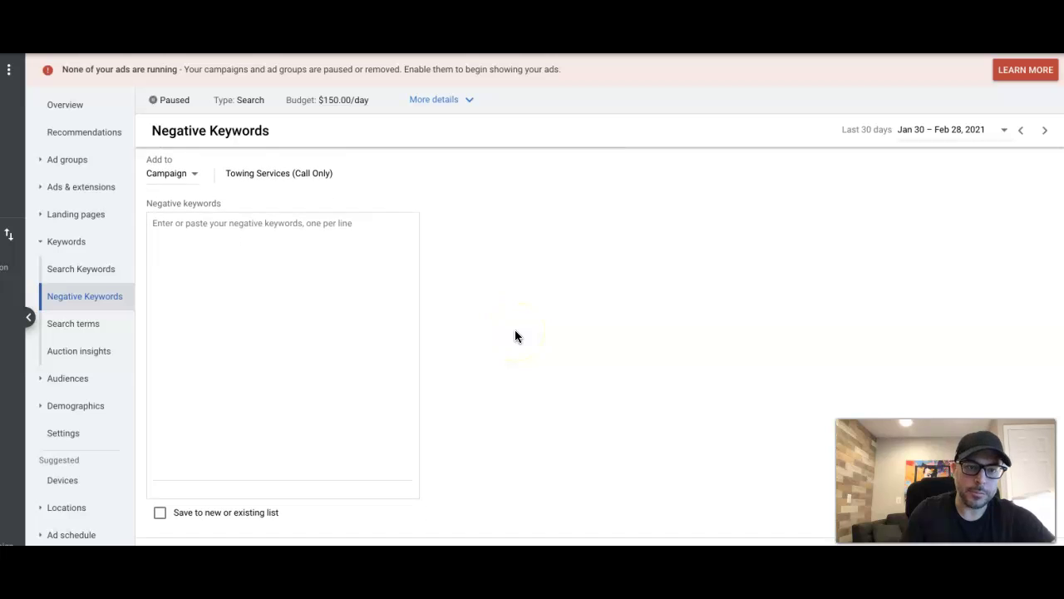
pyautogui.scroll(3, 358, 278)
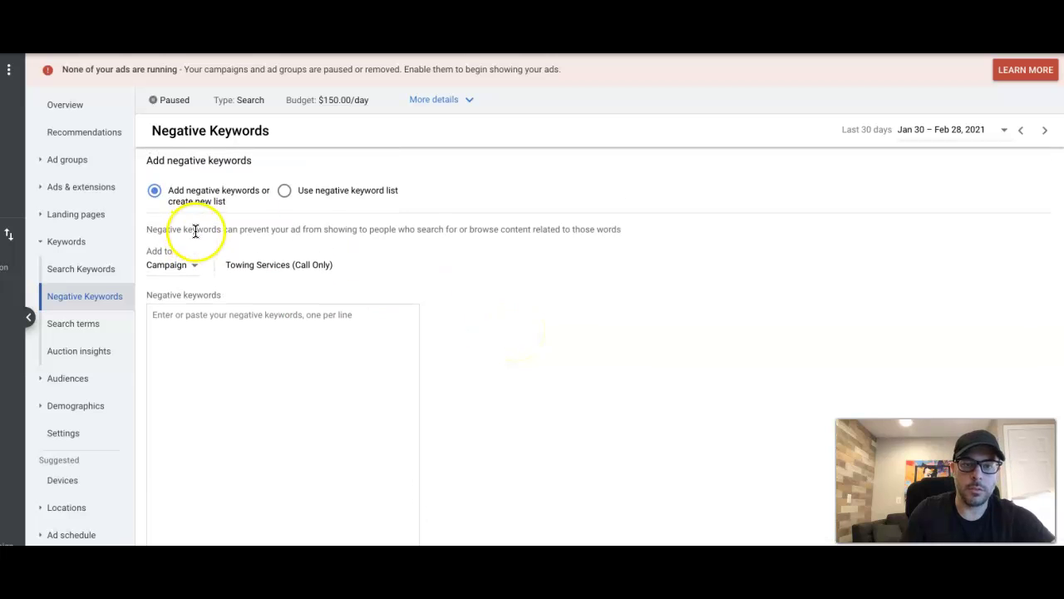
pyautogui.click(284, 190)
pyautogui.scroll(-1, 306, 270)
pyautogui.click(167, 422)
pyautogui.scroll(-1, 166, 425)
pyautogui.click(158, 536)
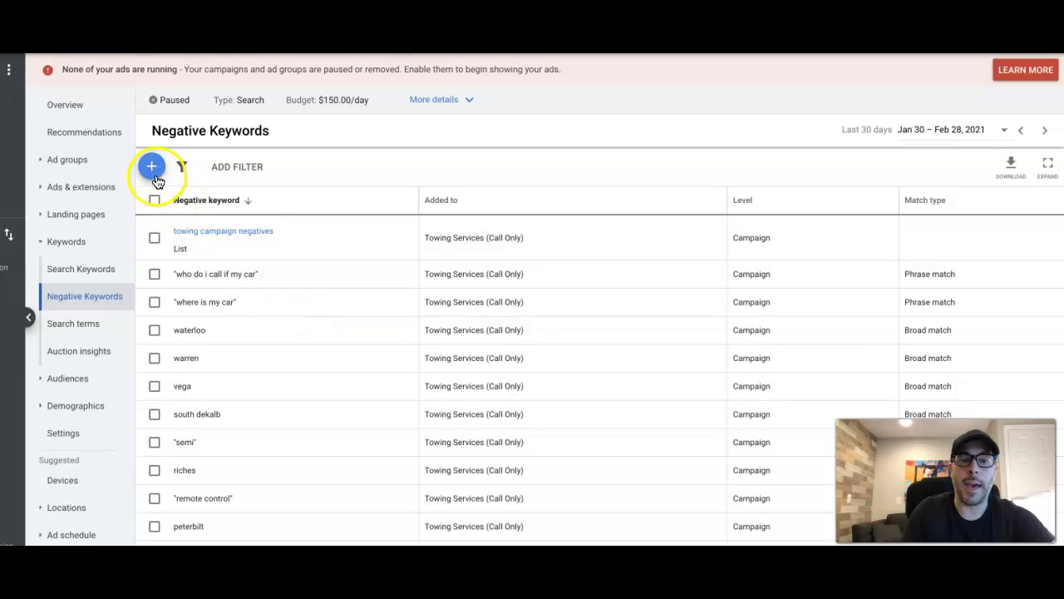
# - Set up a blank negative keyword entry for the existing list "towing campaign negatives", and discard it
pyautogui.click(154, 169)
pyautogui.click(247, 328)
pyautogui.scroll(-1, 248, 330)
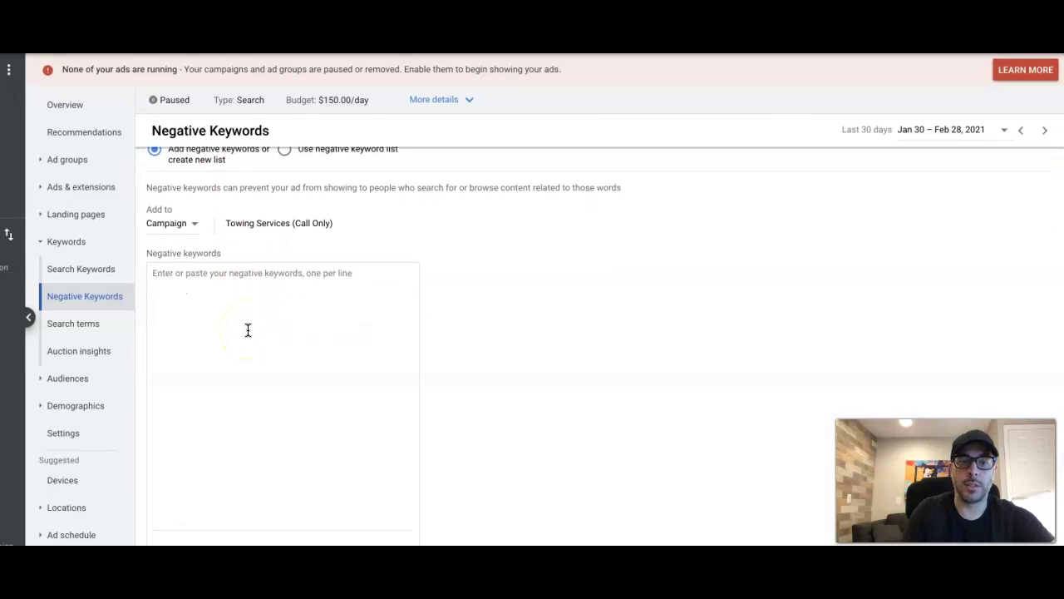
pyautogui.click(195, 278)
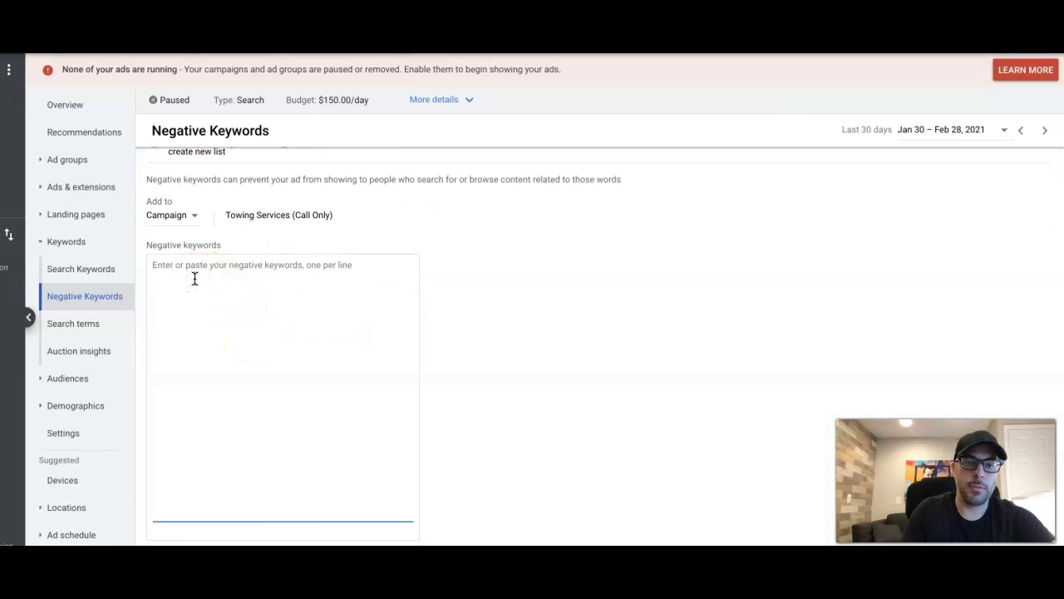
pyautogui.scroll(-1, 192, 434)
pyautogui.click(161, 480)
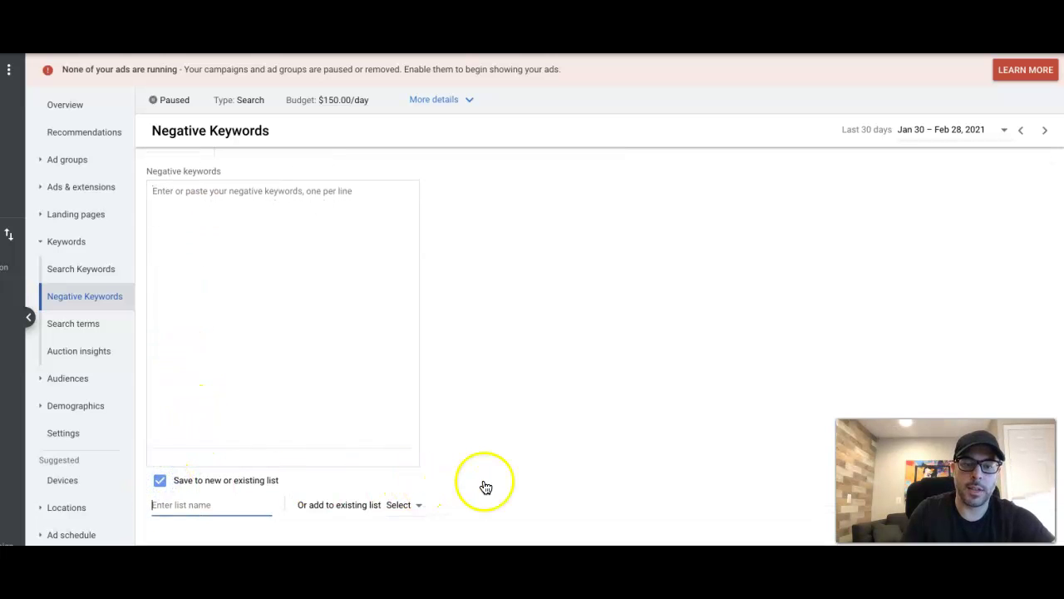
pyautogui.scroll(-1, 478, 484)
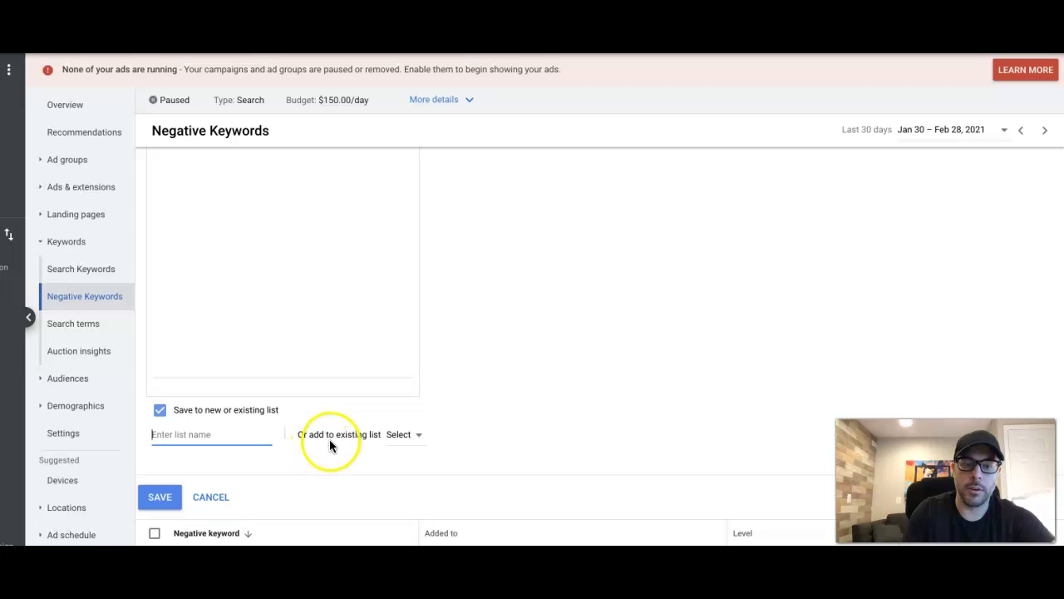
pyautogui.click(406, 436)
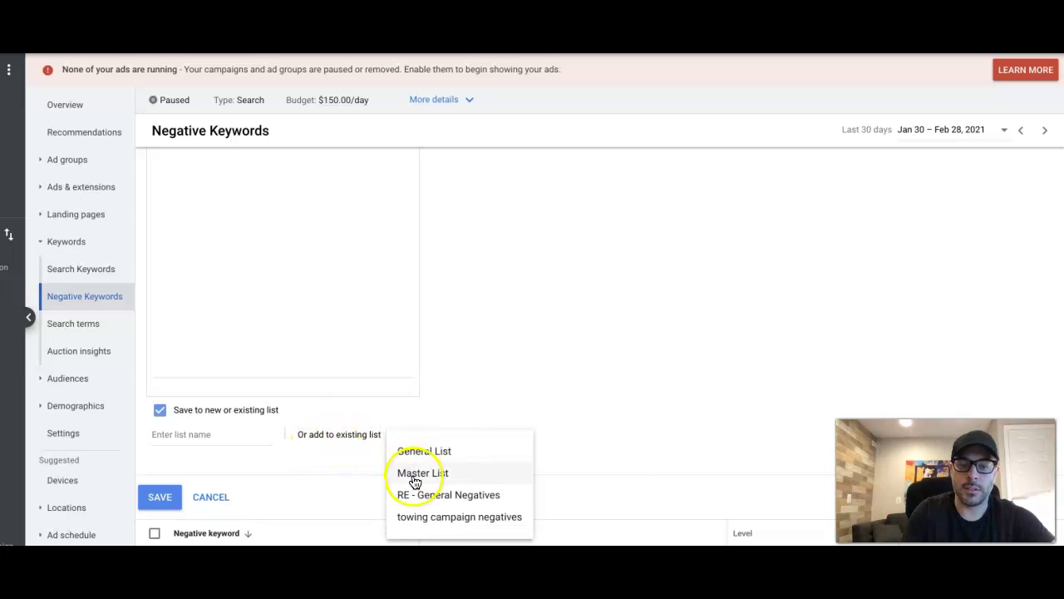
pyautogui.click(422, 517)
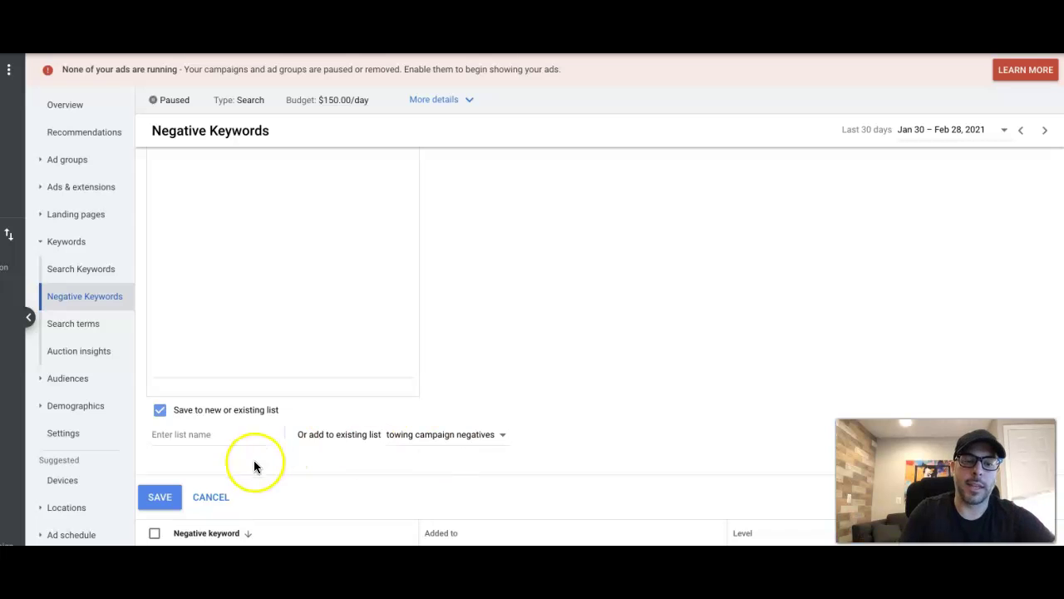
pyautogui.click(213, 496)
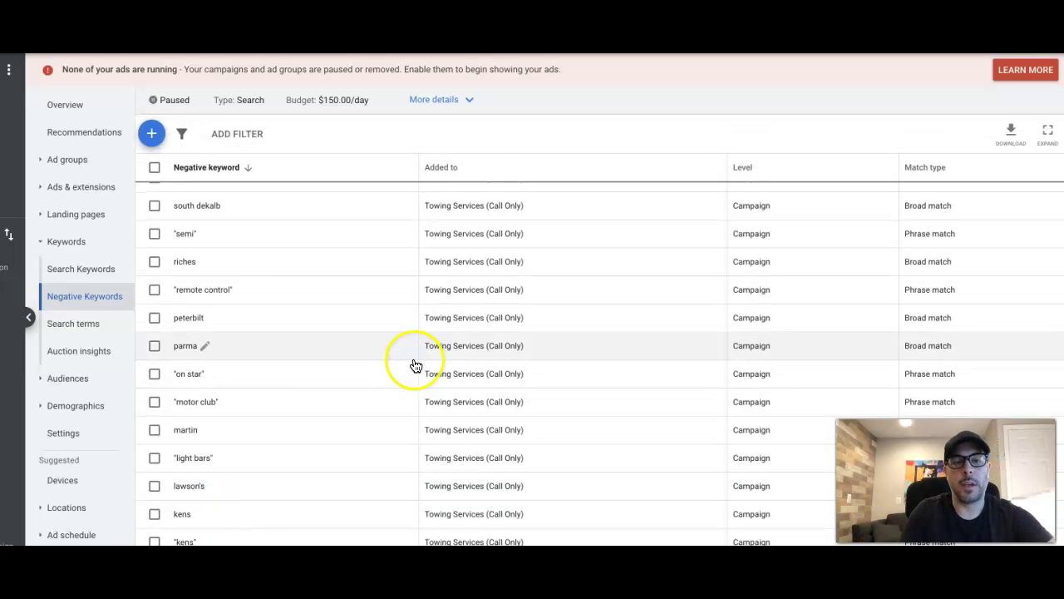